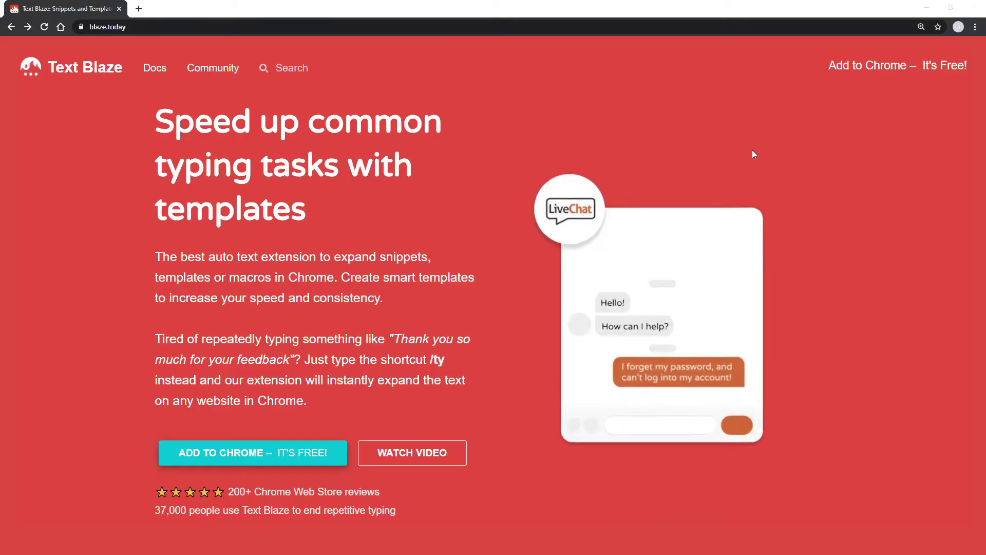
Step: Add the Text Blaze extension to Chrome from its Chrome Web Store page
left_click(868, 70)
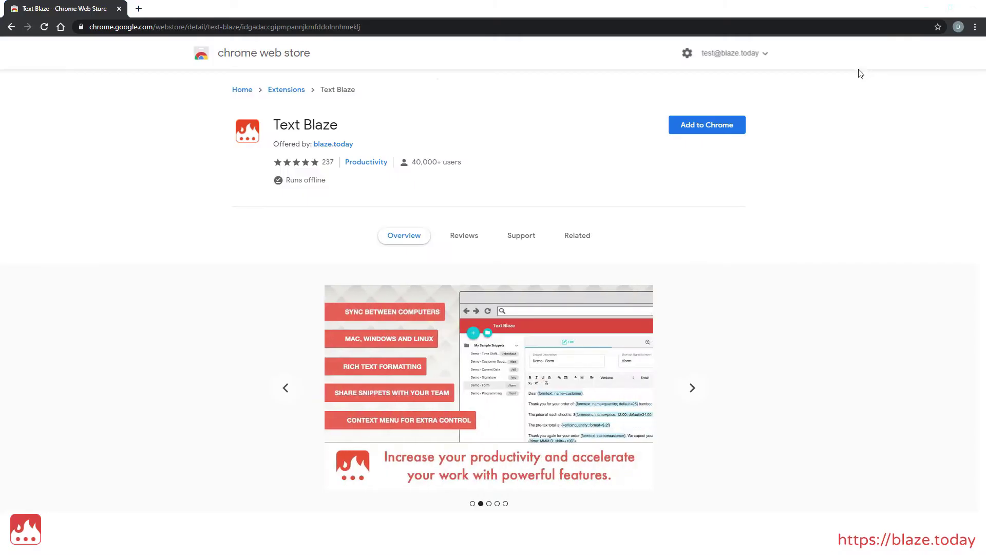
left_click(716, 132)
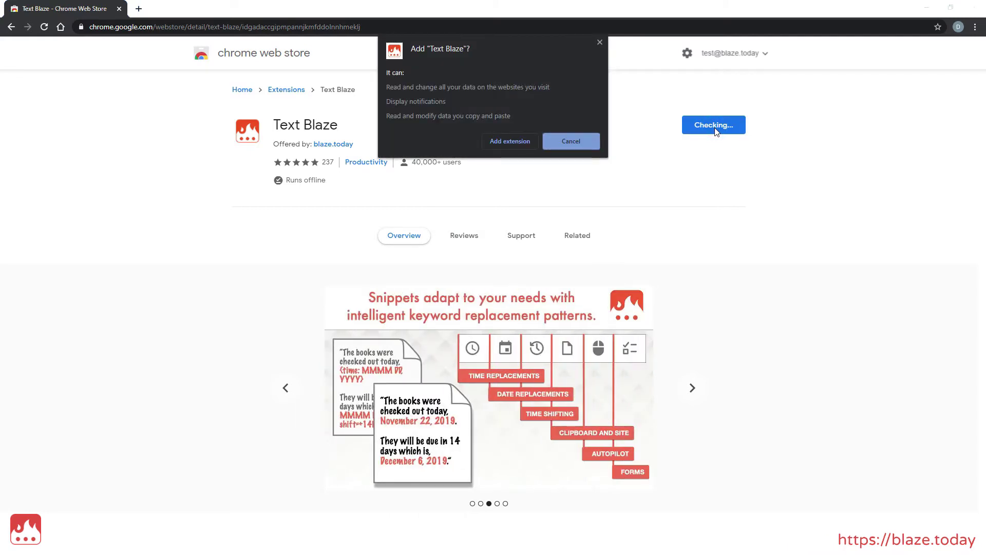
left_click(510, 140)
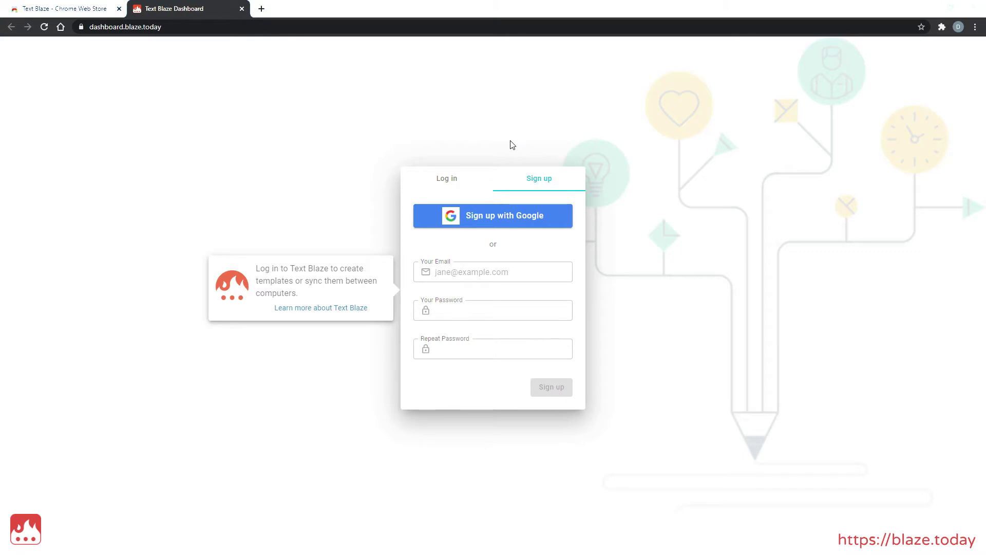
Step: Log in to the Text Blaze dashboard using a Google account
left_click(454, 181)
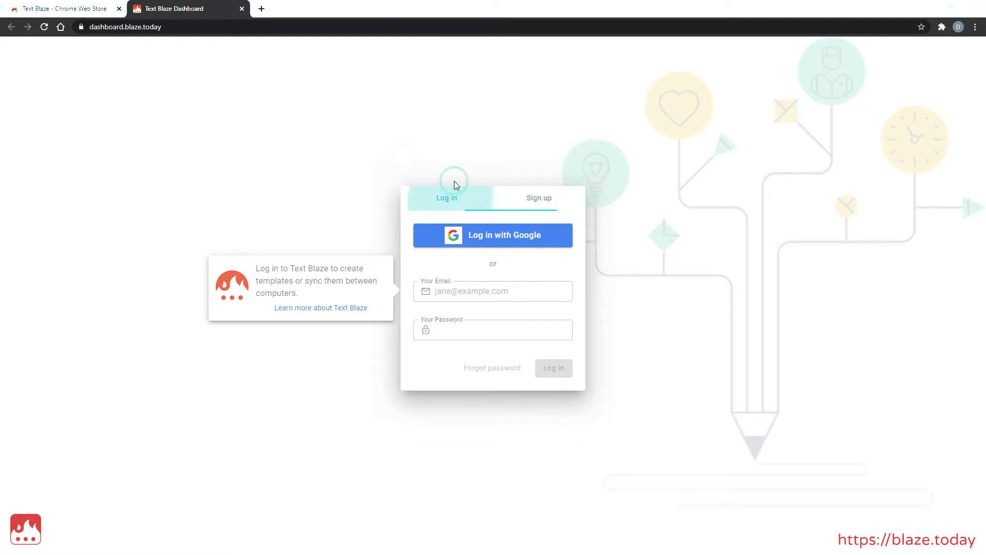
left_click(479, 235)
left_click(497, 229)
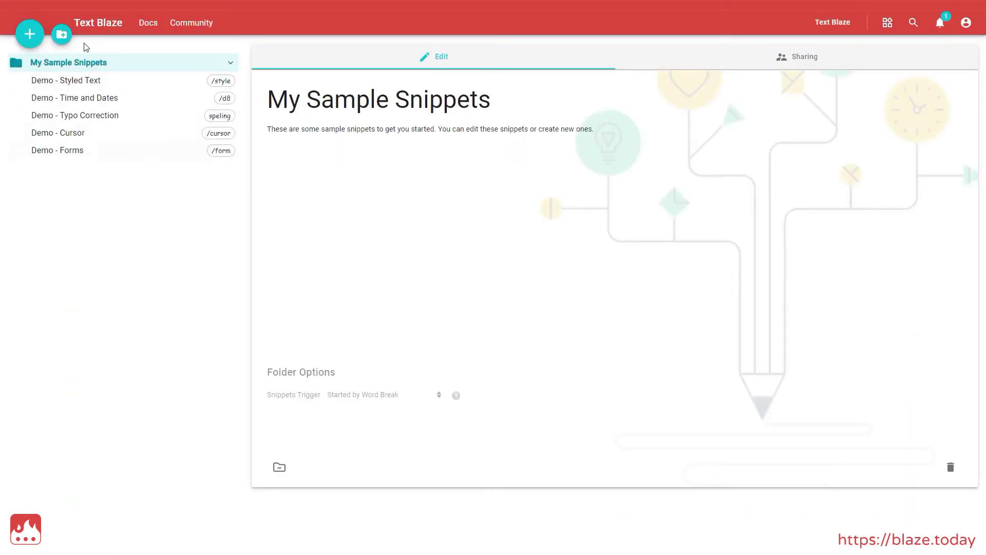
Step: Create a new snippet folder named 'Video Examples'
left_click(62, 37)
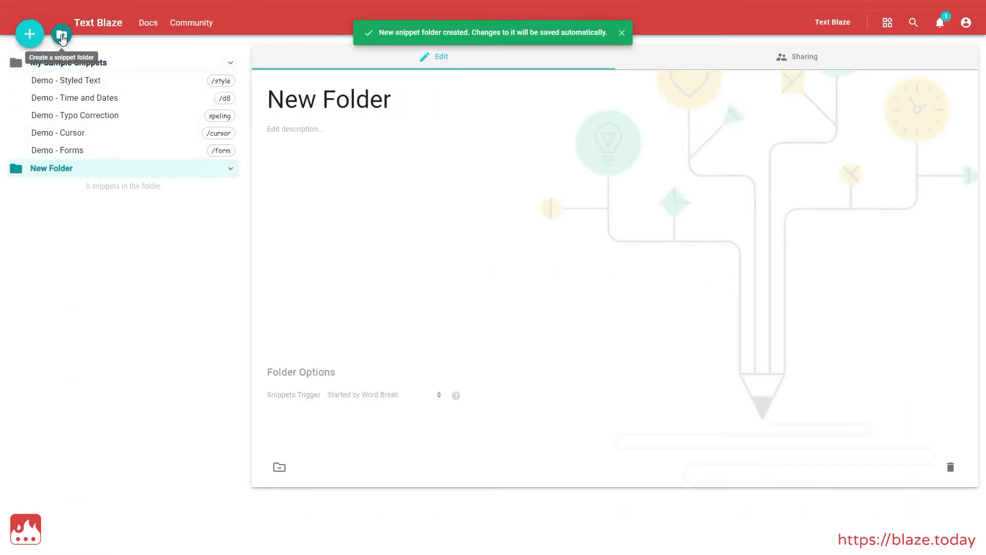
left_click(478, 103)
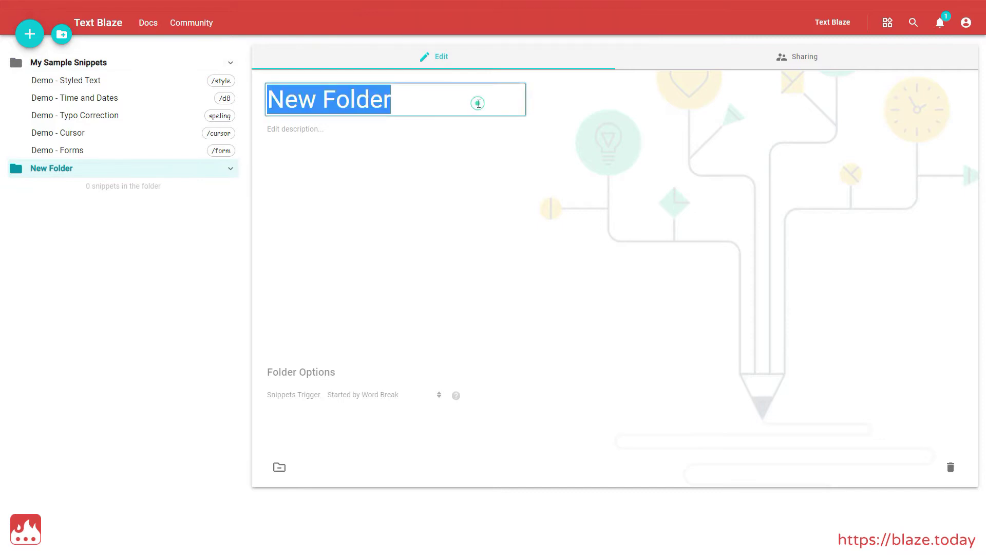
type("Video Examples")
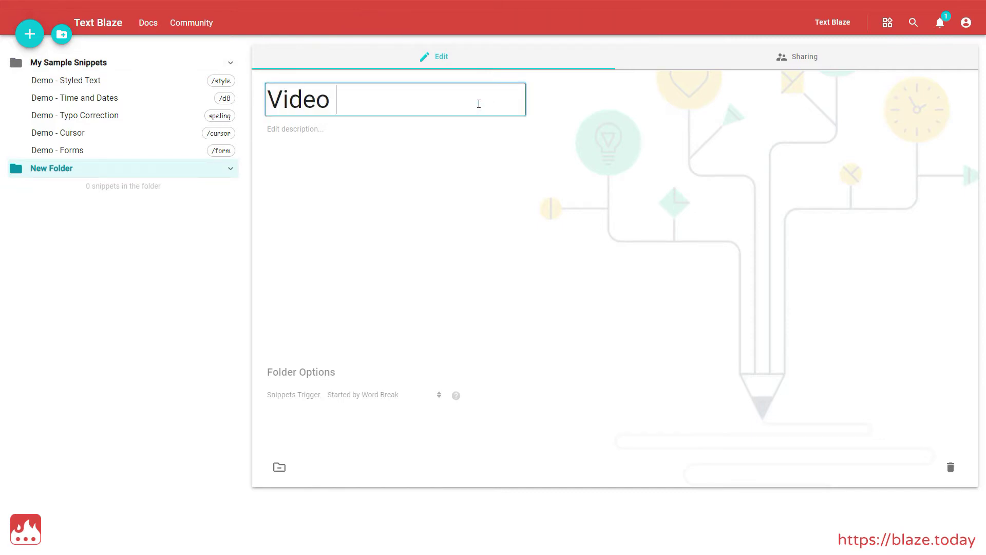
left_click(480, 219)
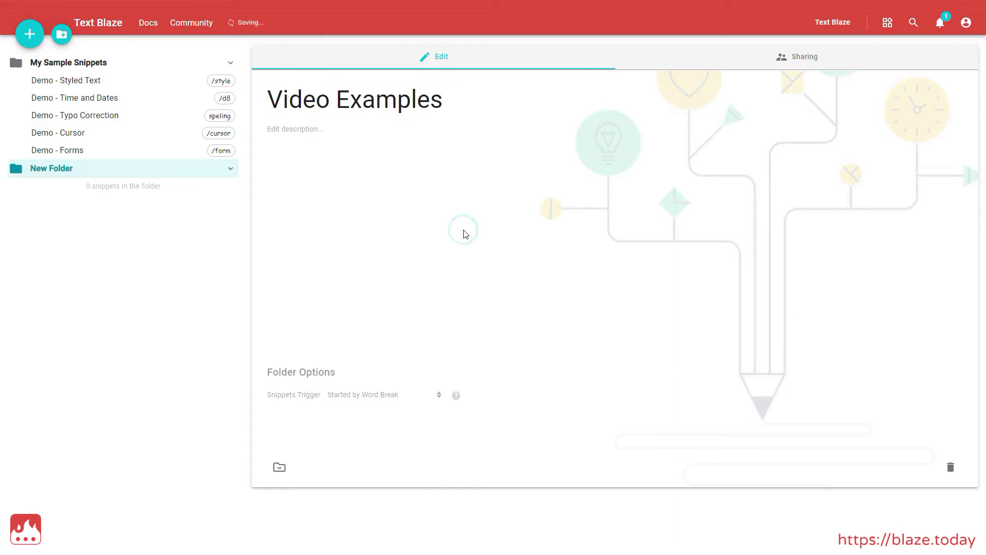
Step: Add a snippet labelled 'demo 01 - simple email' with shortcut /demo01
left_click(23, 32)
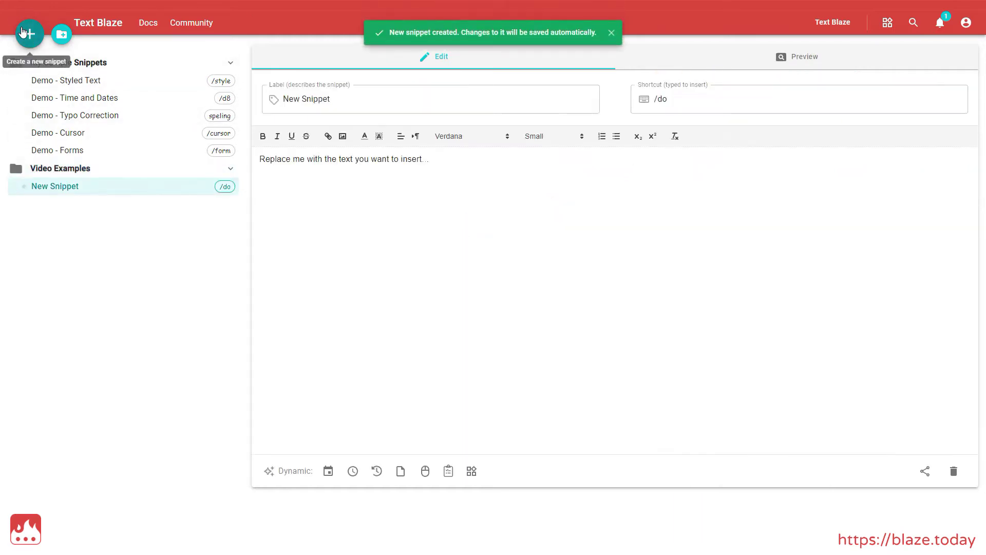
left_click(346, 99)
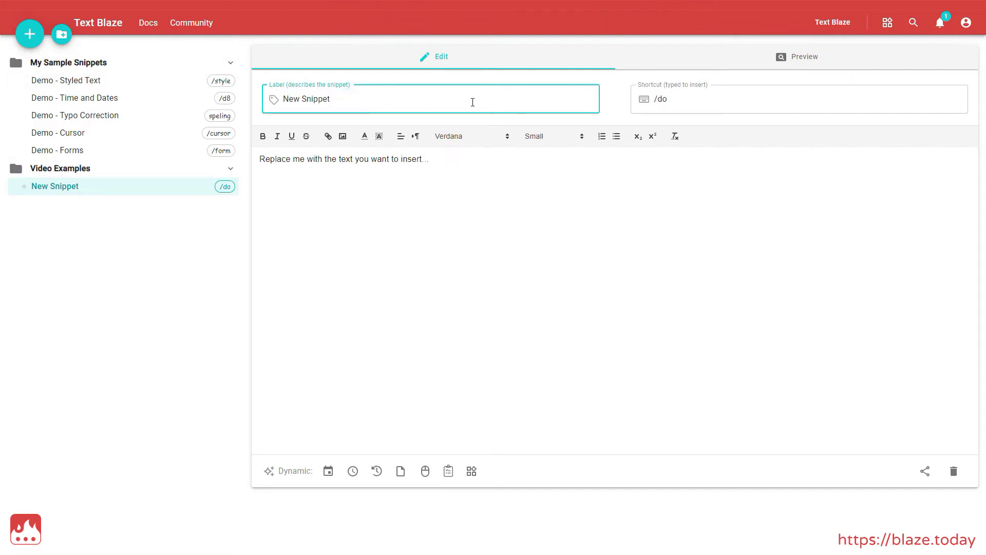
key("ctrl+a")
type("demo 01 - simple email")
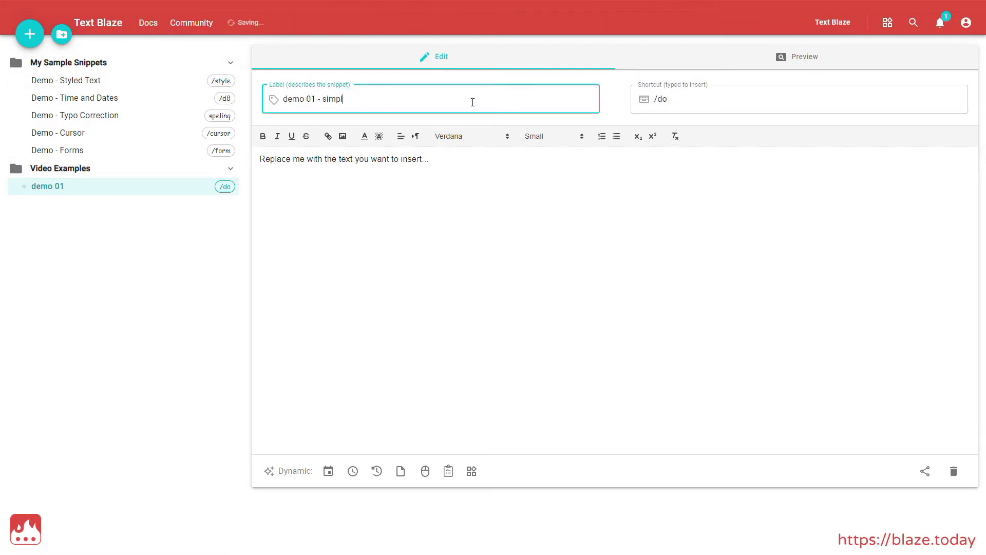
left_click(819, 101)
key("BackSpace")
key("BackSpace")
type("d")
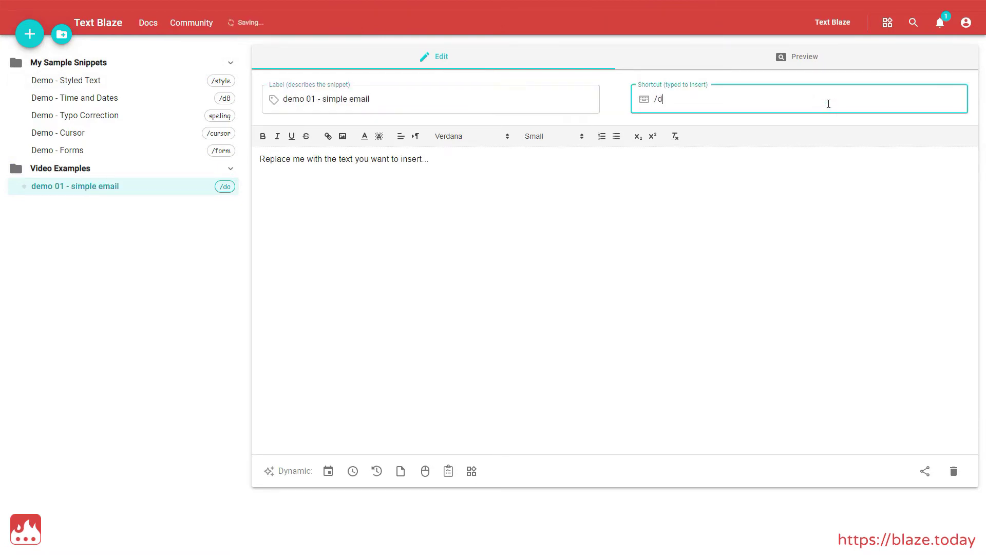
type("emo01")
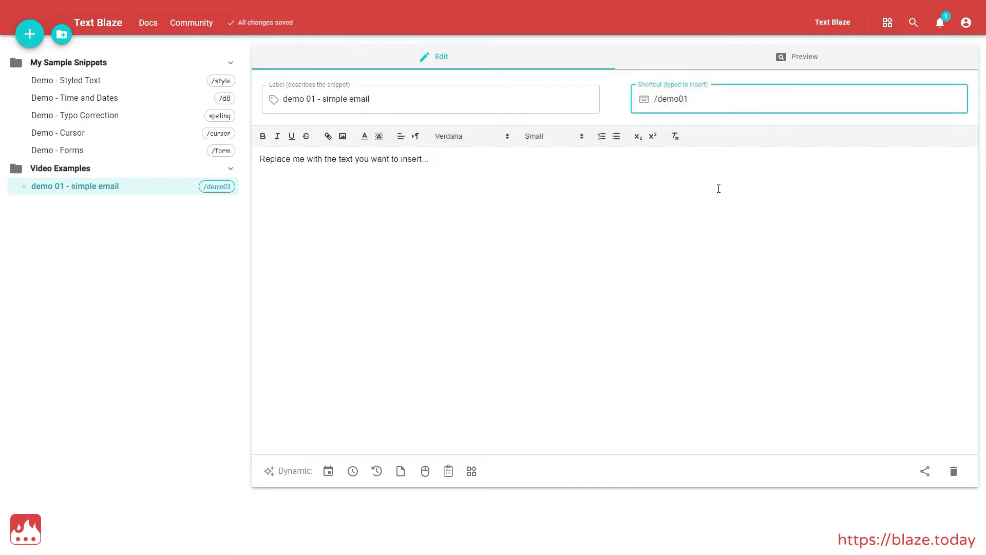
Step: Paste the prepared order-confirmation email into the snippet body and preview it
left_click(718, 188)
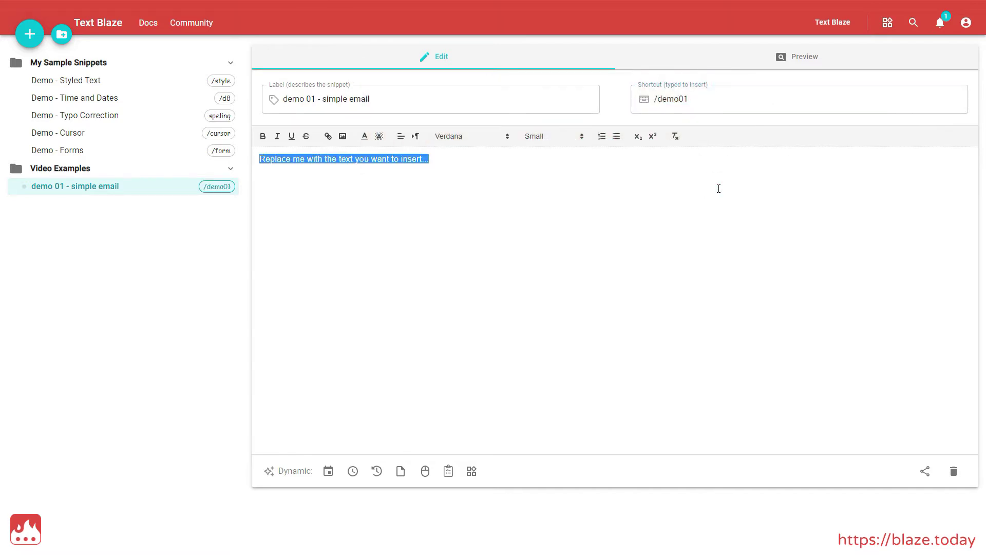
type("Dear customer,  I confirm that we have received your order today, September 12, 2020.  Please note that our warehouse ships out packages every Thursday, so your order will be shipped on September 17, 2020.  Thanks again for your order.  Kind regards,  John Doe")
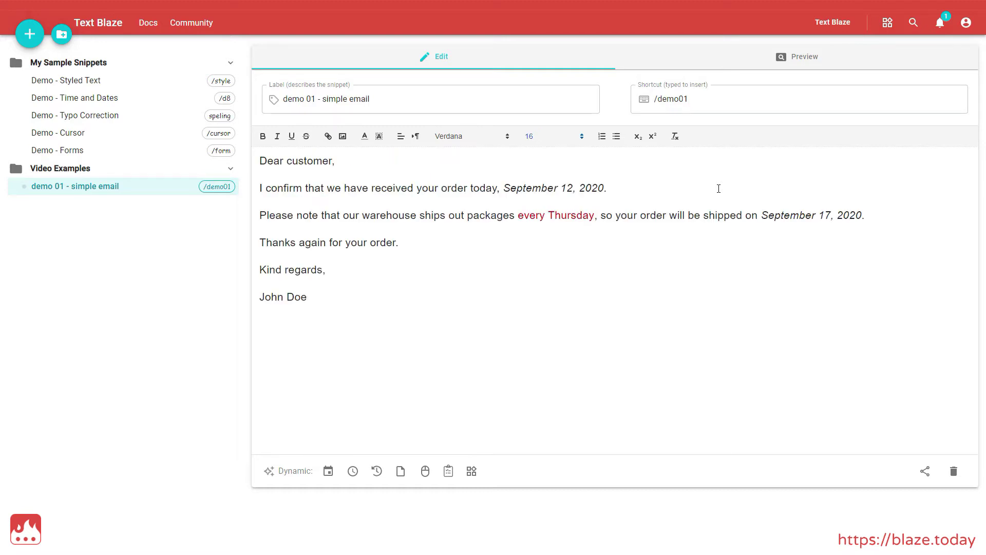
left_click(781, 56)
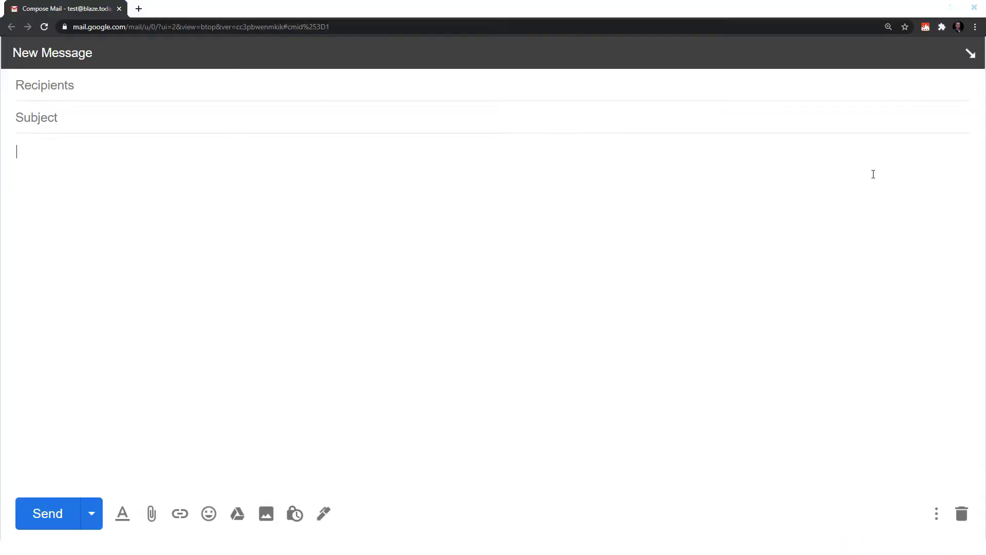
Step: Expand /demo01 in the Gmail compose body, then delete all the expanded email text
type("/demo")
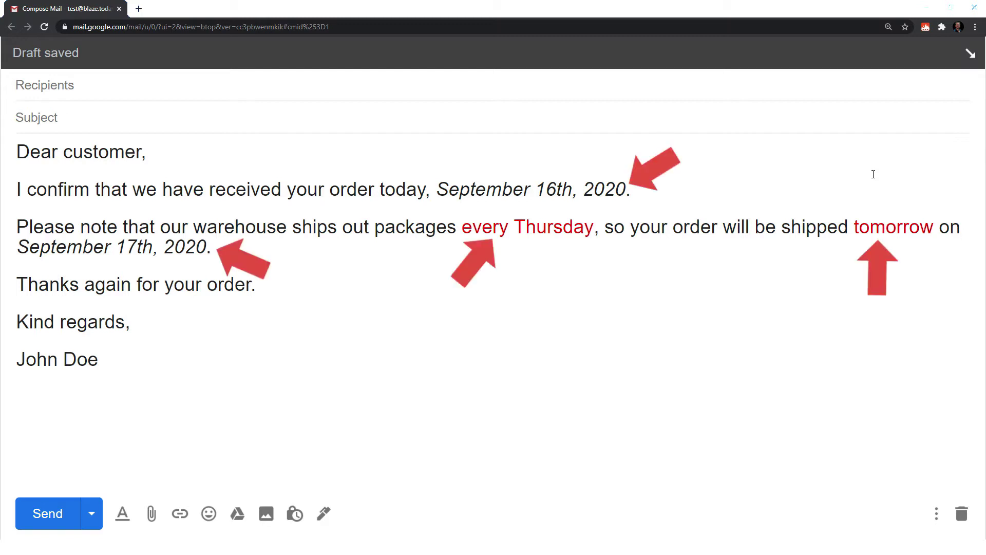
key("ctrl+a")
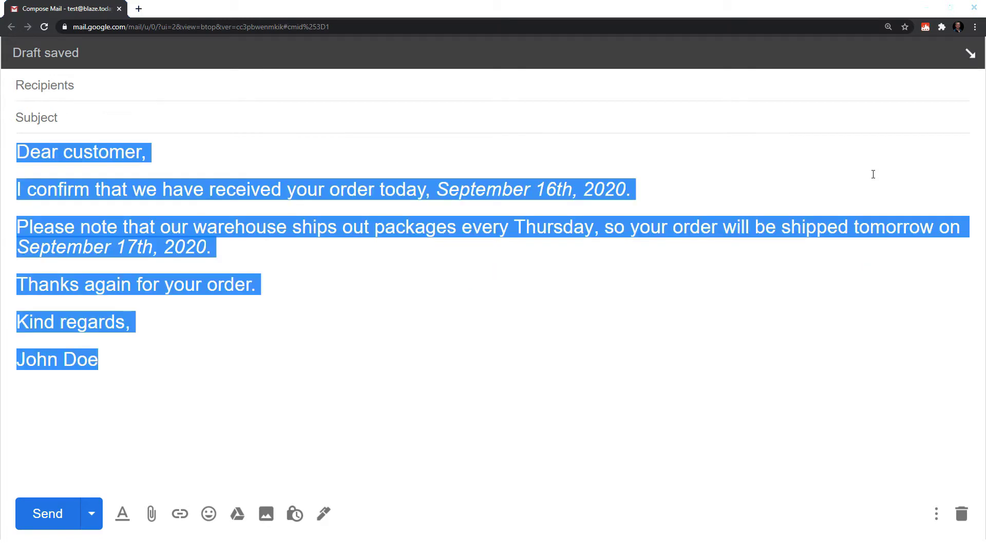
key("BackSpace")
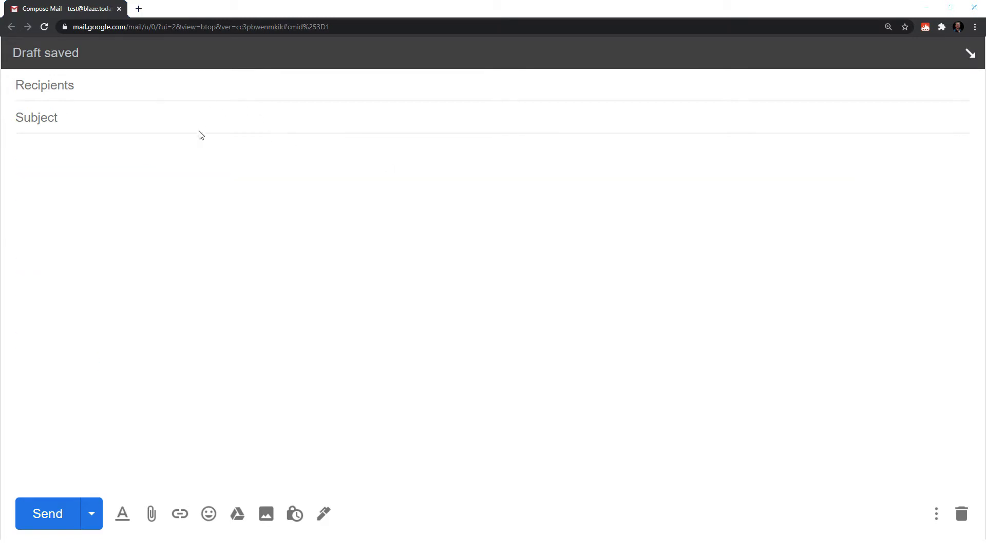
Step: Insert a Video Examples snippet into the body through the Text Blaze right-click menu
right_click(185, 150)
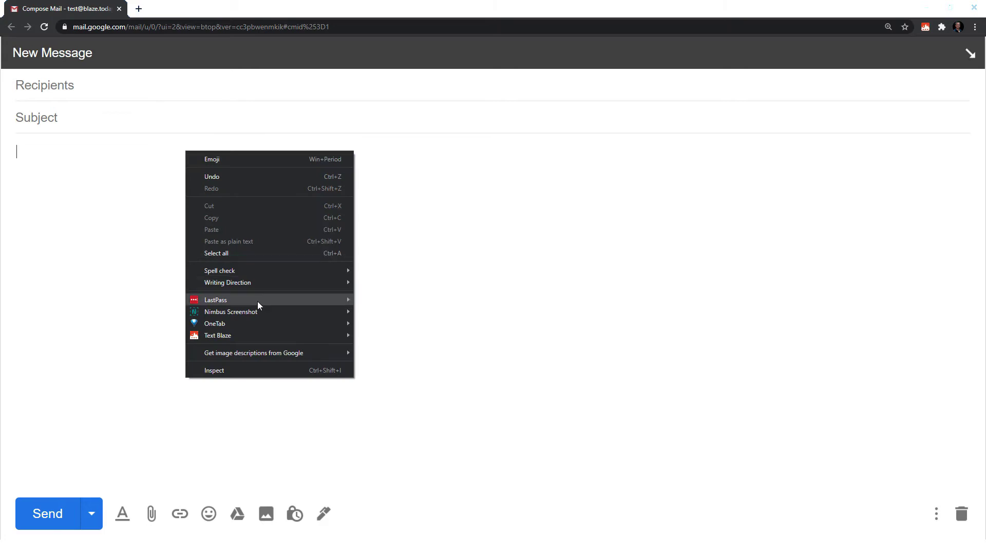
mouse_move(251, 335)
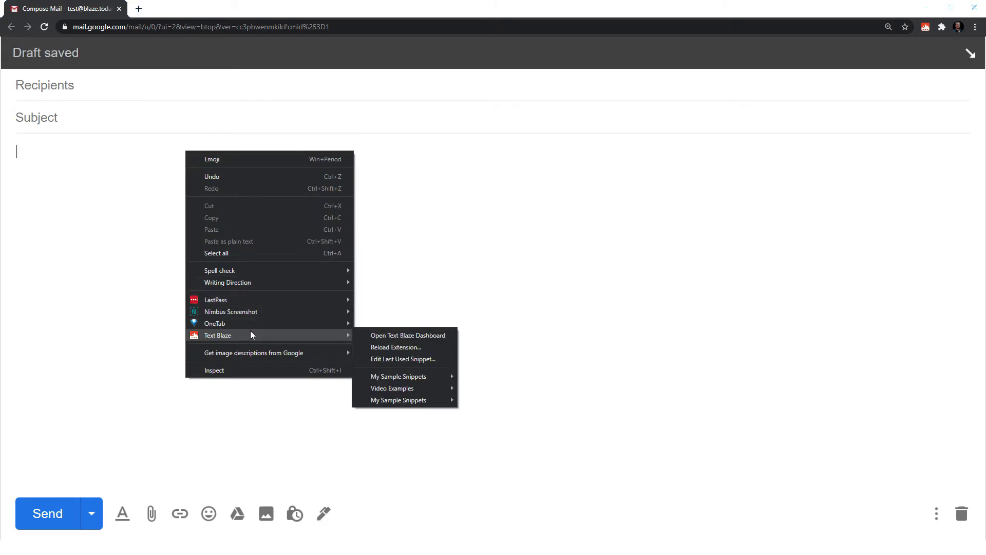
mouse_move(408, 390)
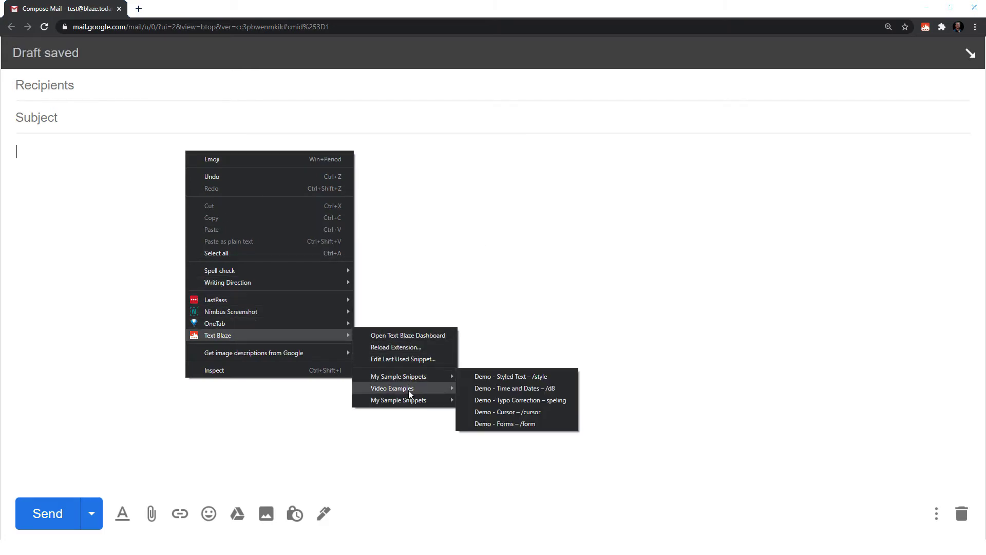
left_click(482, 391)
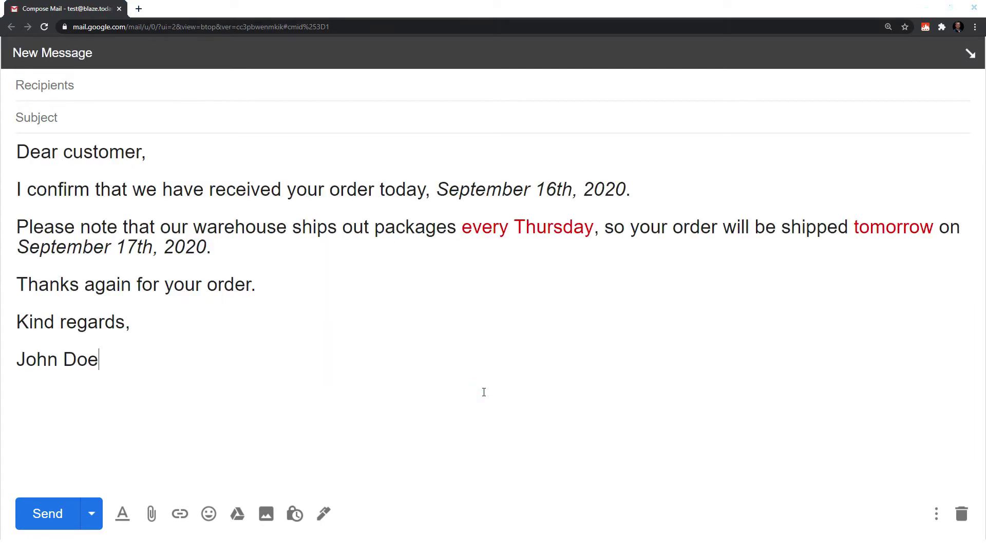
Step: Clear the body and insert demo 01 from the Text Blaze toolbar popup instead
key("ctrl+a")
key("Delete")
left_click(925, 27)
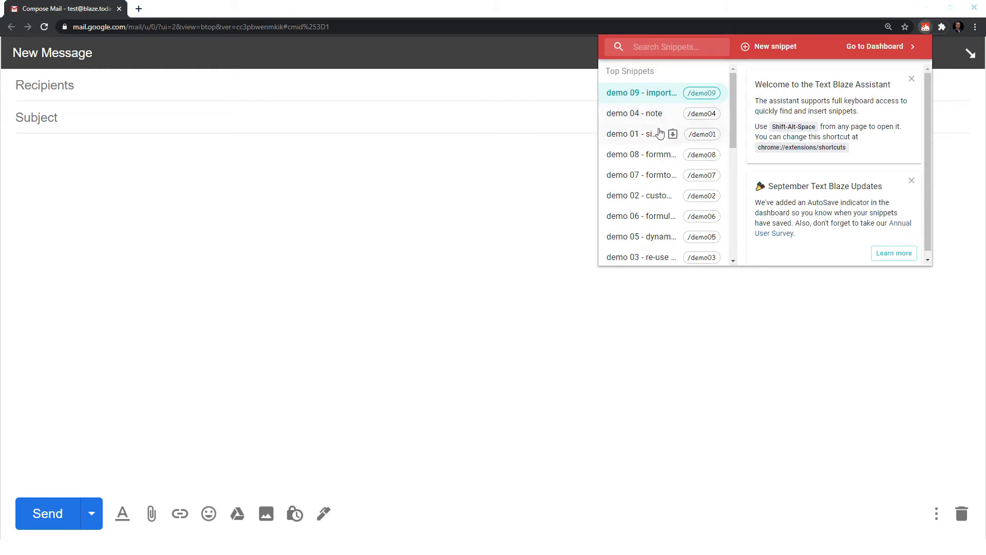
left_click(672, 134)
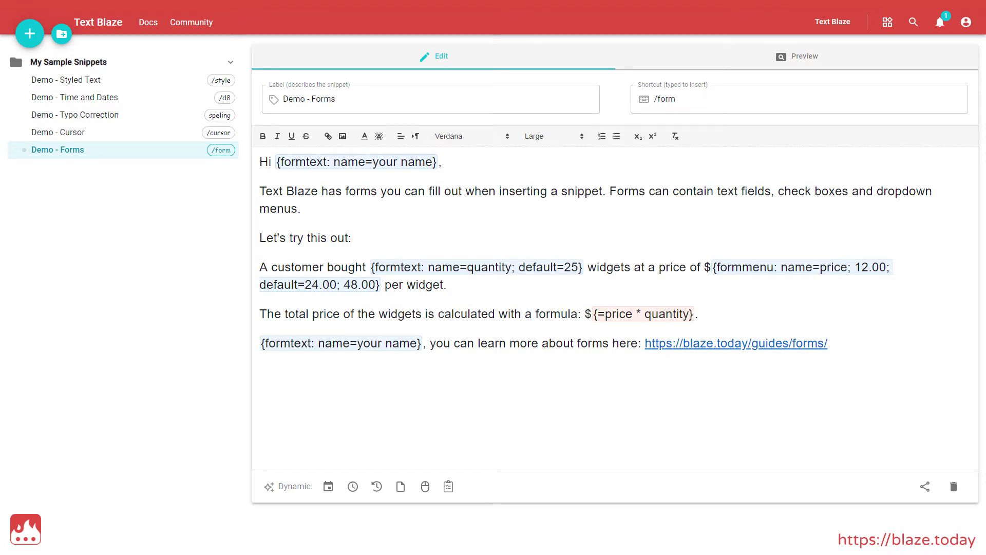
Step: Browse the form field, cursor, clipboard, and date/time format menus without inserting anything
left_click(449, 486)
left_click(424, 486)
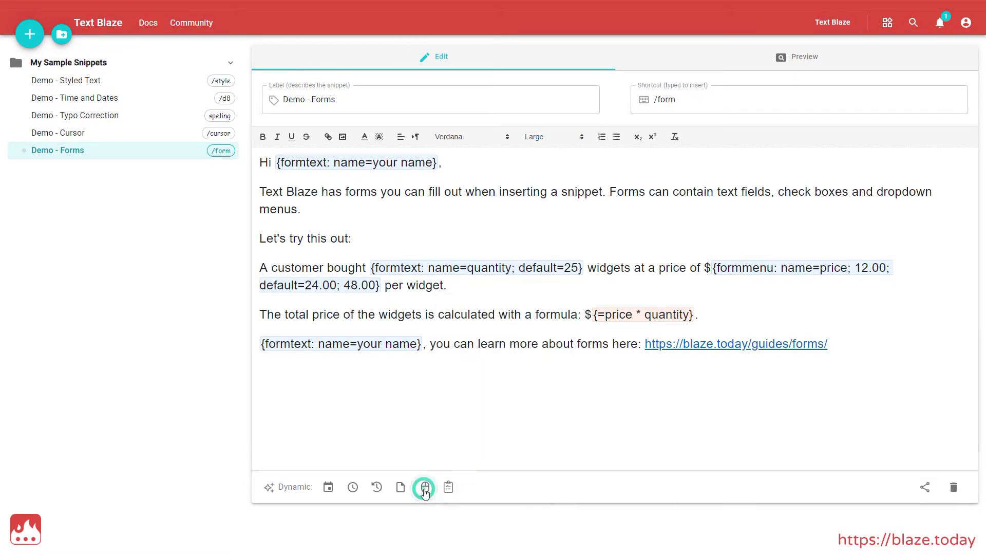
left_click(402, 486)
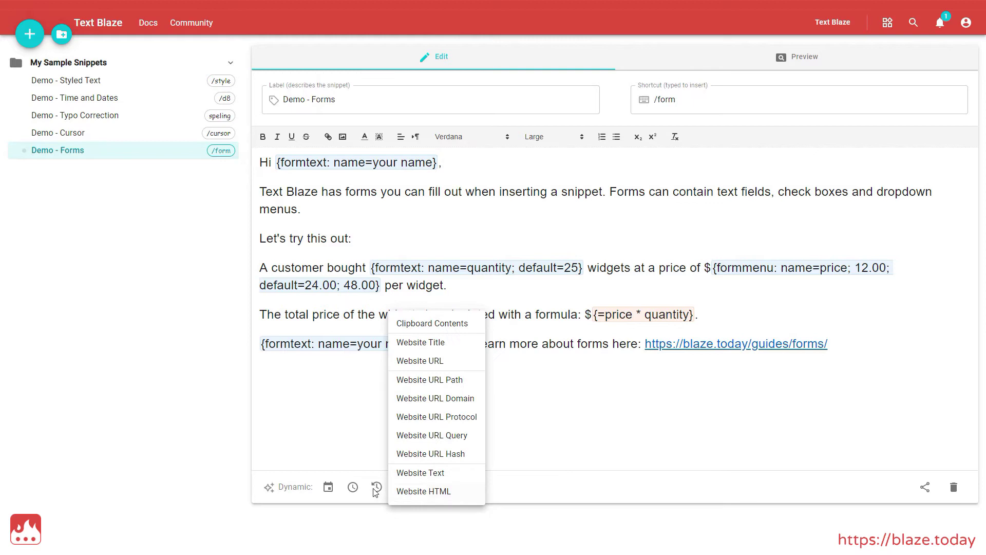
left_click(377, 487)
left_click(352, 487)
left_click(328, 488)
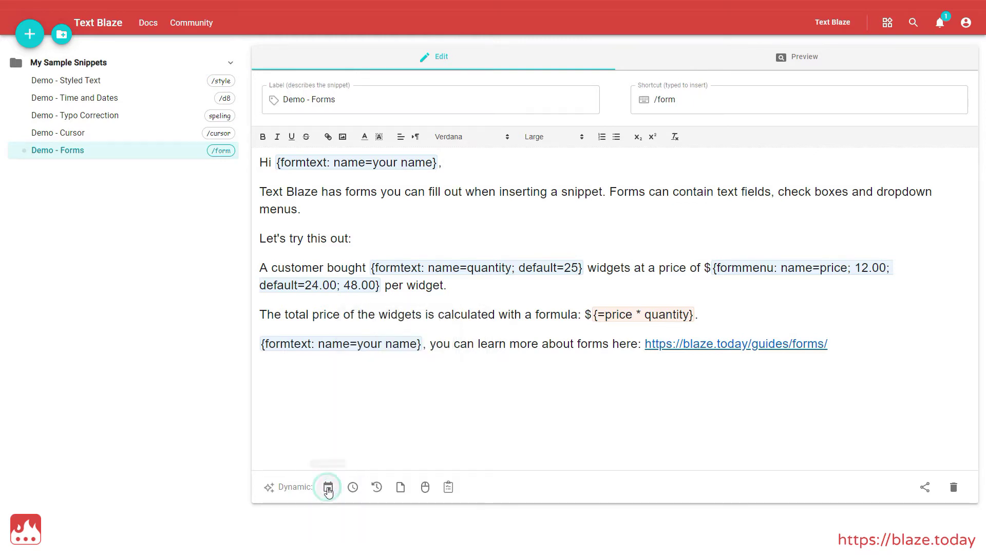
left_click(296, 447)
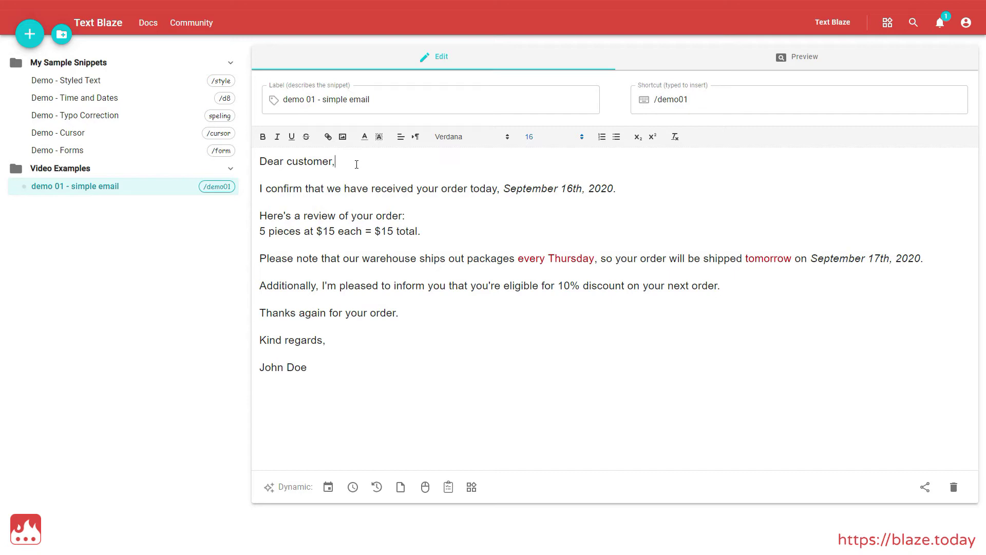
Step: Replace 'customer' after 'Dear' with an unnamed single-line Text Field
double_click(308, 160)
key("BackSpace")
left_click(448, 489)
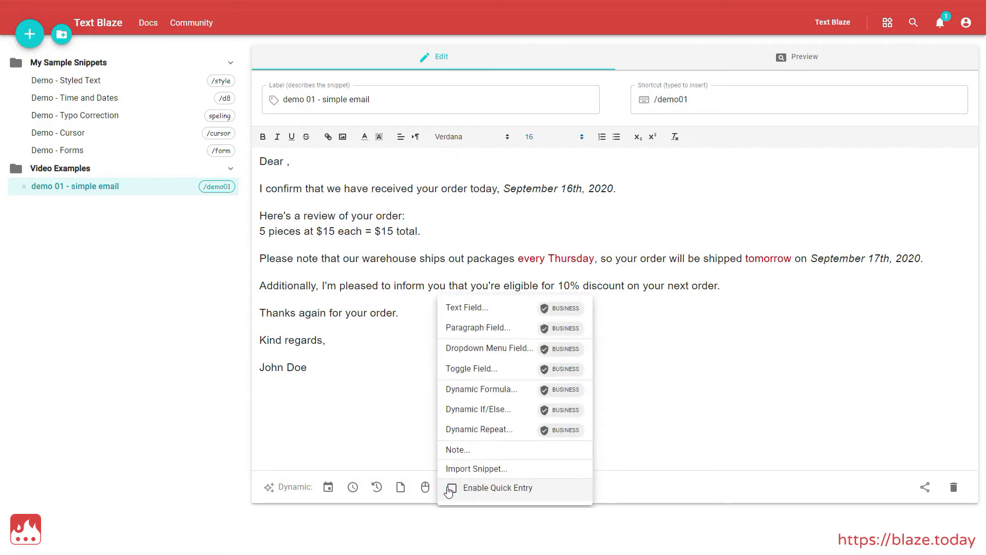
left_click(460, 308)
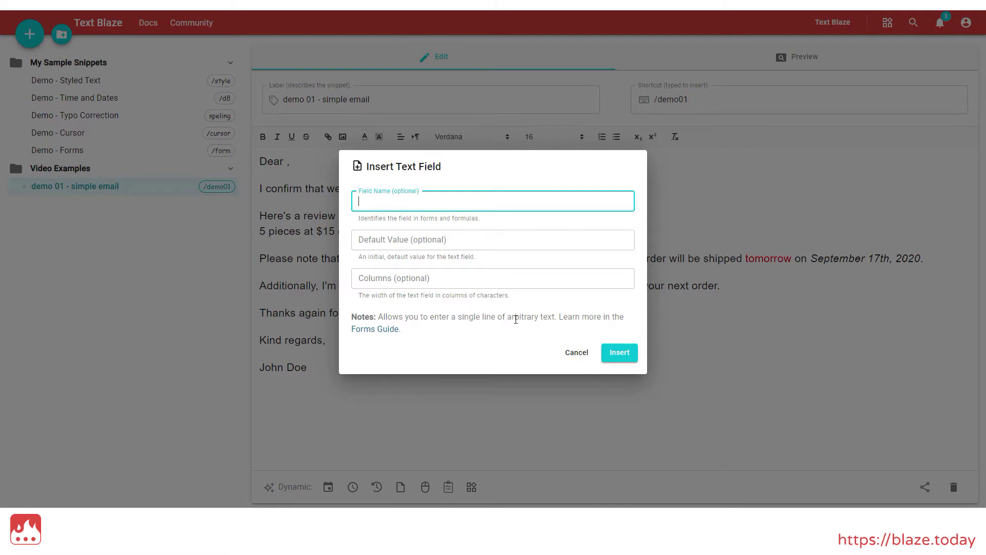
left_click(619, 353)
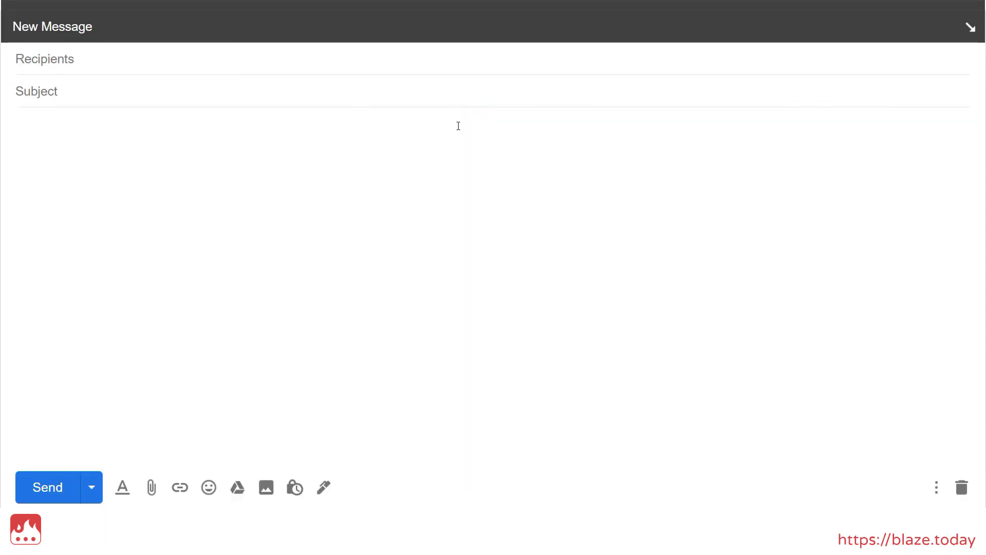
Step: Type /demo01 in the Gmail body, fill the Dear field with a recipient name, and insert
left_click(458, 125)
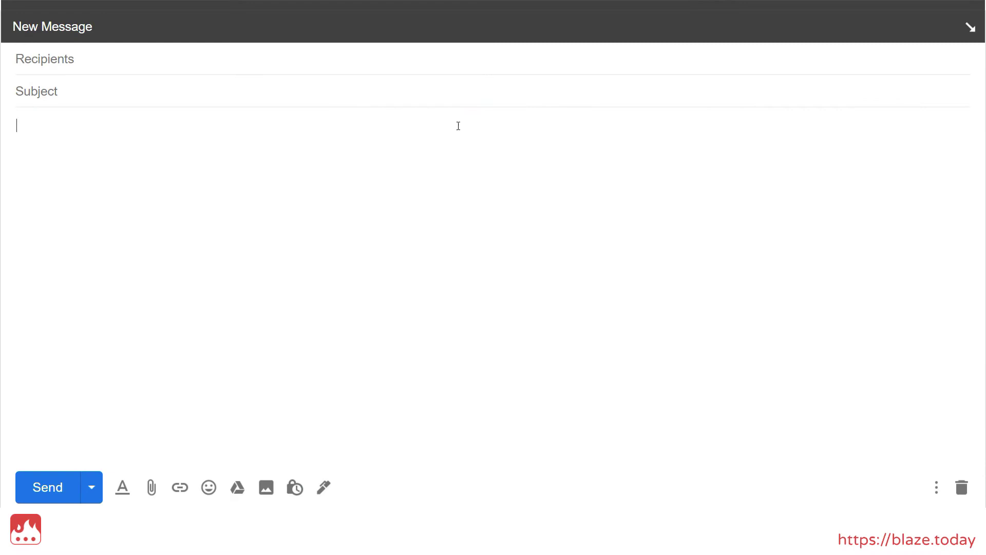
type("/demo01")
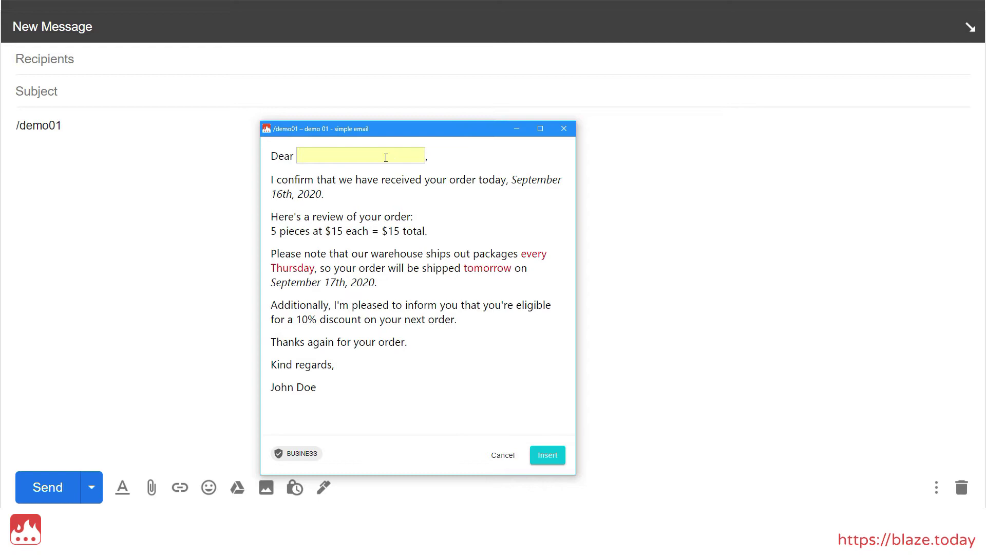
left_click(384, 157)
type("Joe")
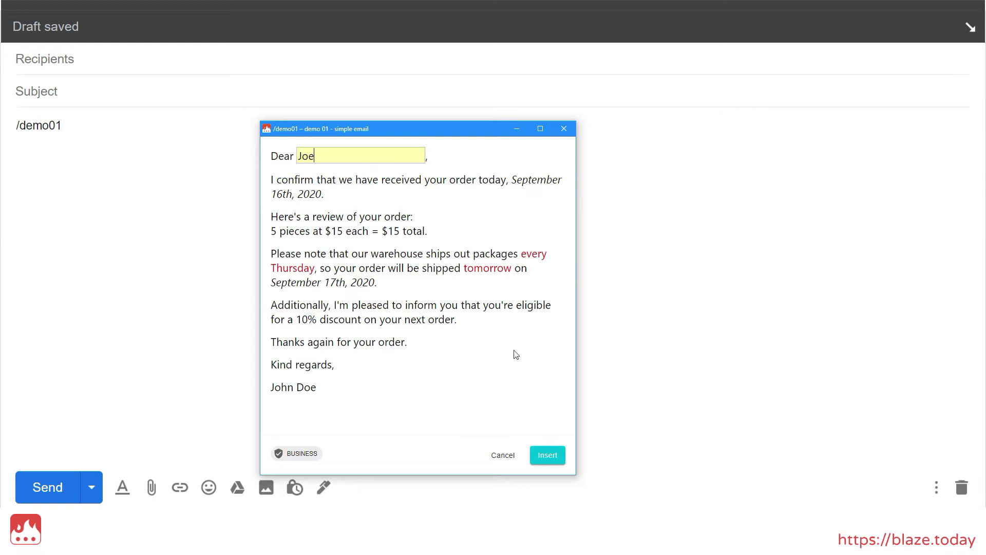
left_click(547, 455)
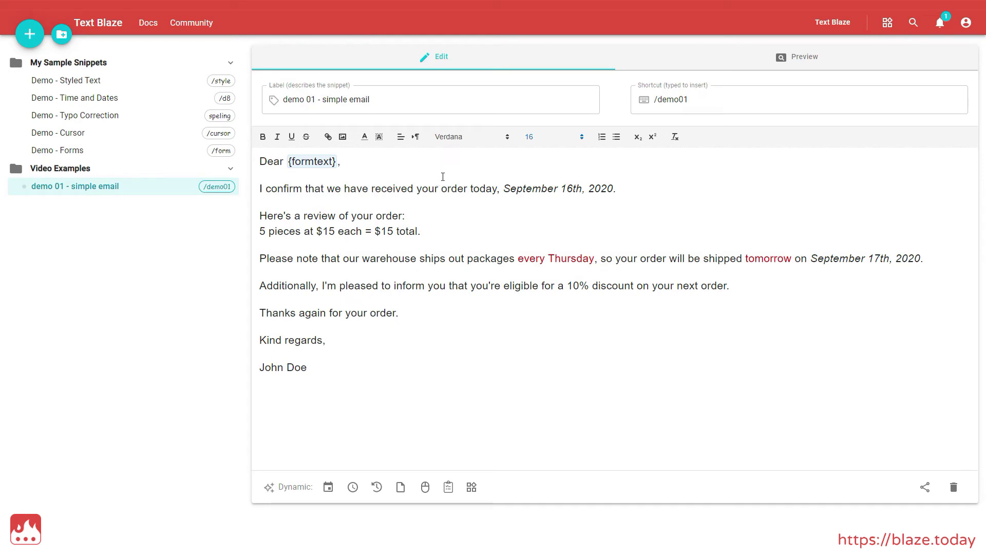
Step: Swap the unnamed greeting field for a Text Field named 'recipient'
left_click_drag(337, 162, 288, 163)
key("BackSpace")
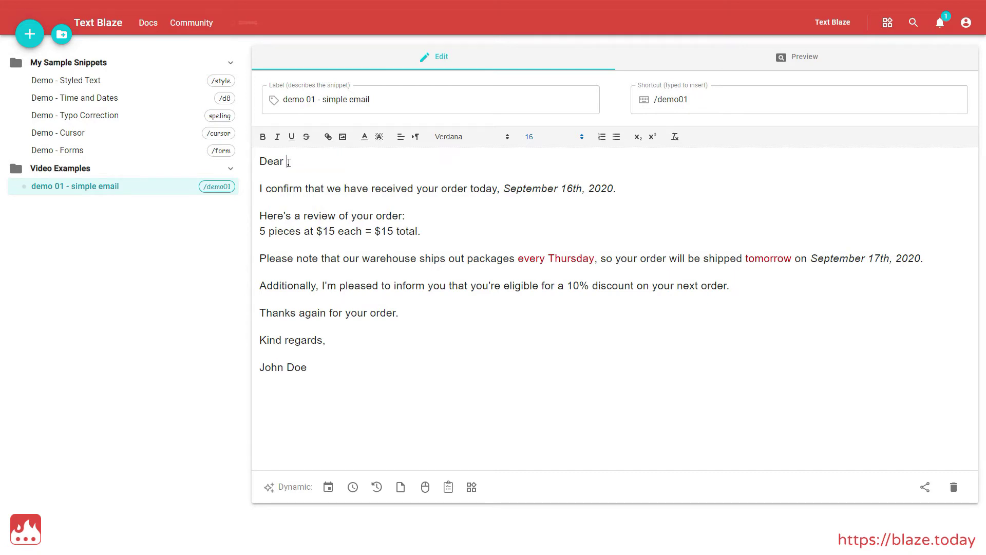
left_click(447, 487)
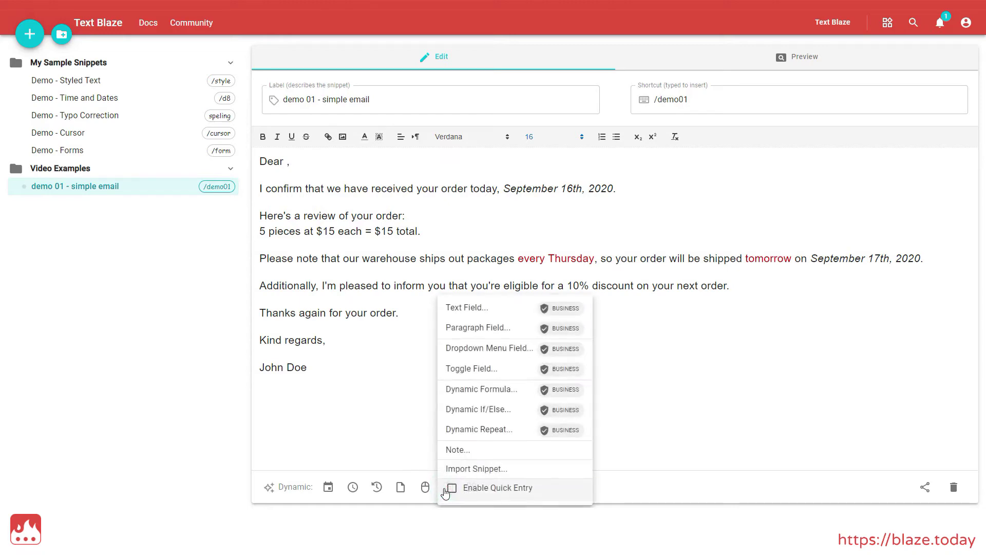
left_click(488, 310)
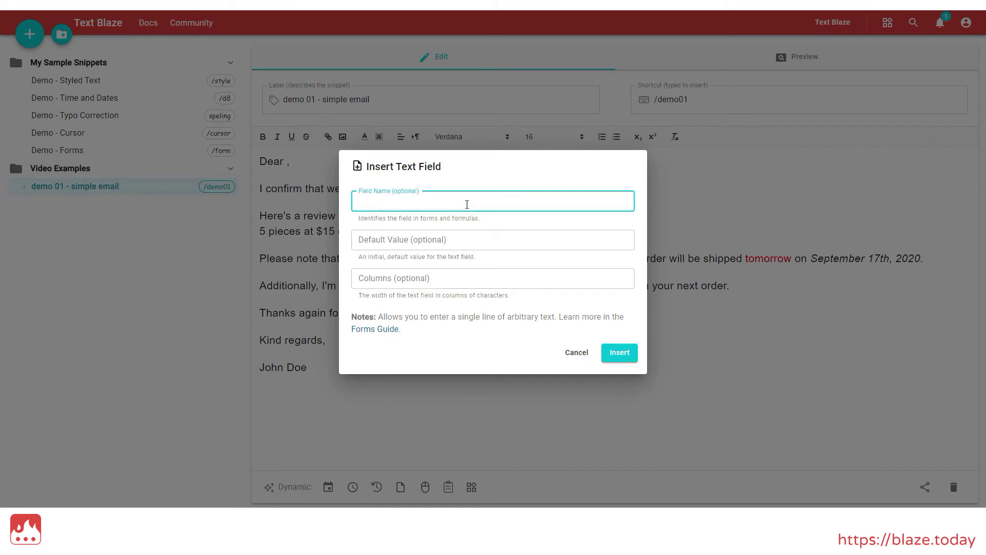
type("recipient")
left_click(610, 353)
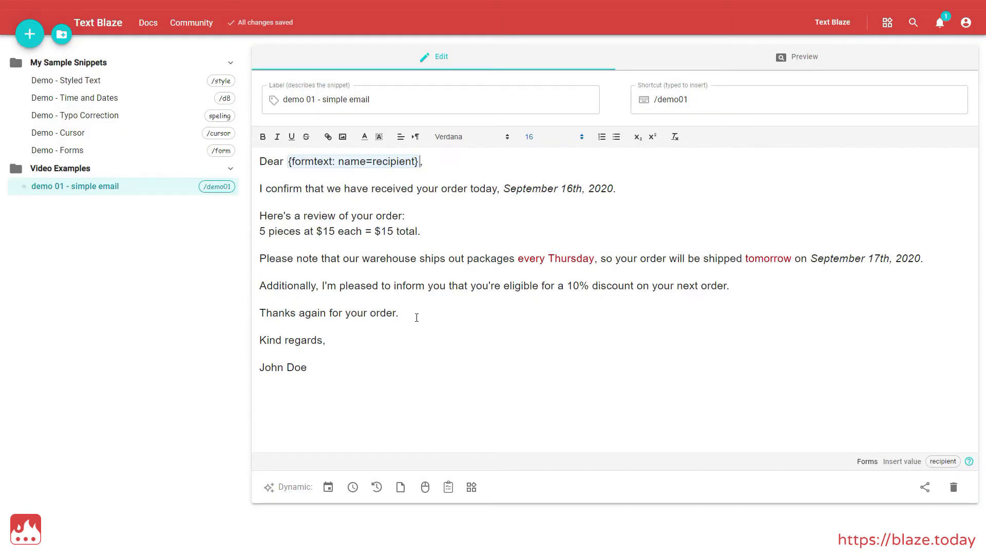
Step: Insert the recipient value before the period in the thanks line
left_click(396, 313)
left_click(948, 463)
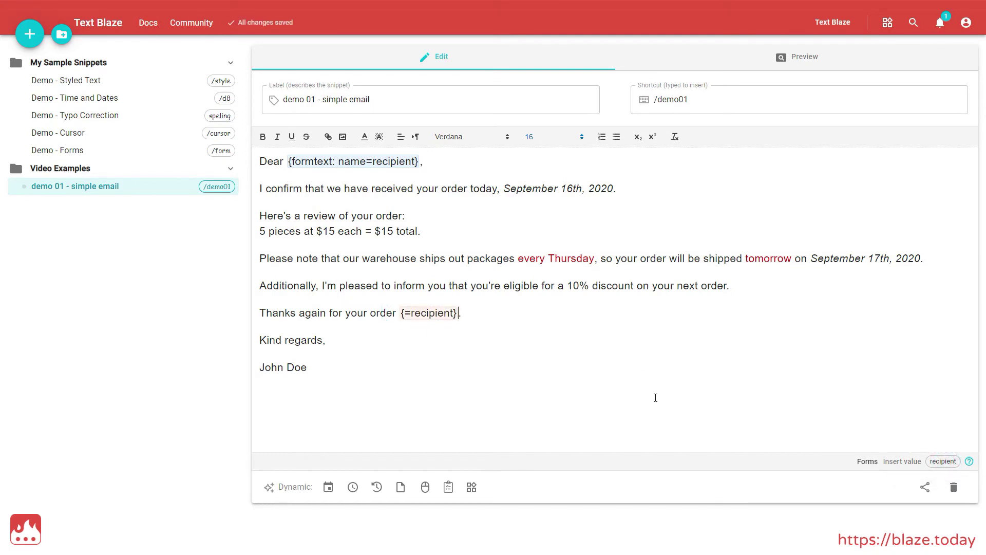
type("/demo01")
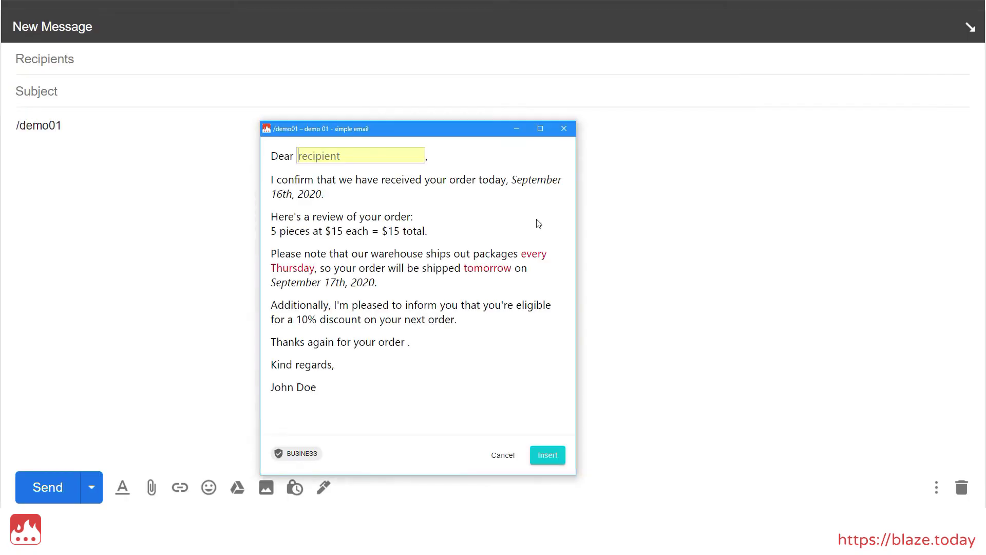
type("Joe")
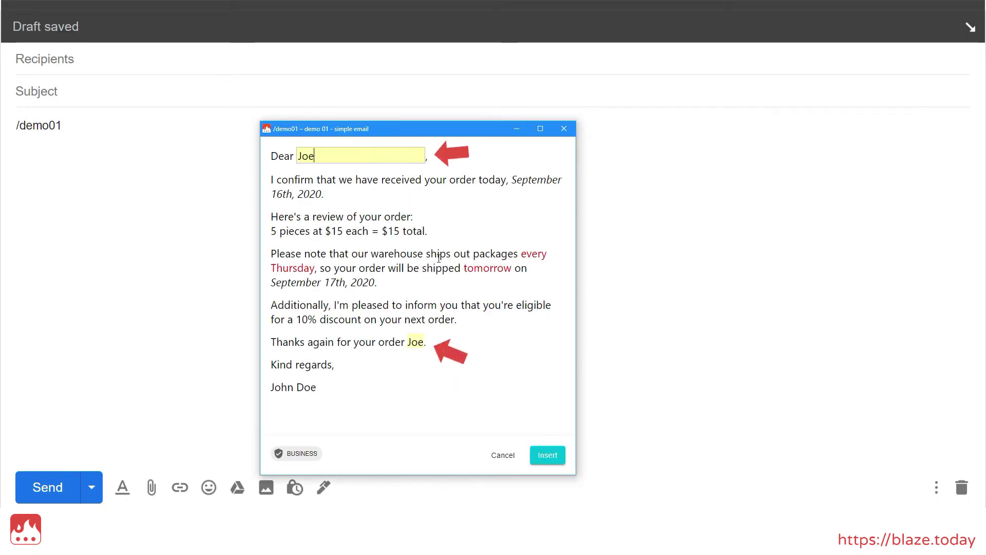
Step: Insert the filled-in /demo01 email, its name appearing after 'Dear' and in the thanks line
left_click(541, 455)
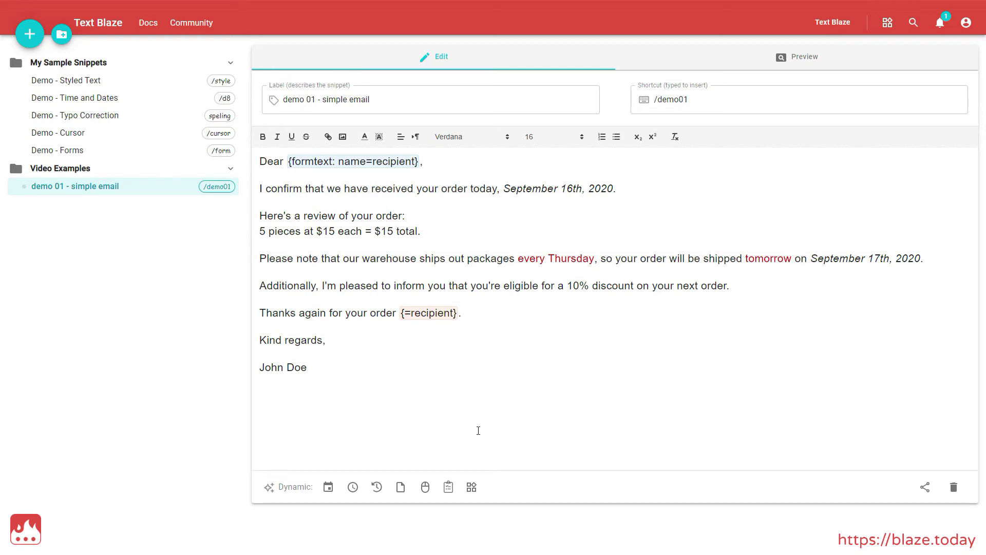
Step: Insert a note reading 'Don't forget to change the date!!!' right after the order date
left_click(619, 188)
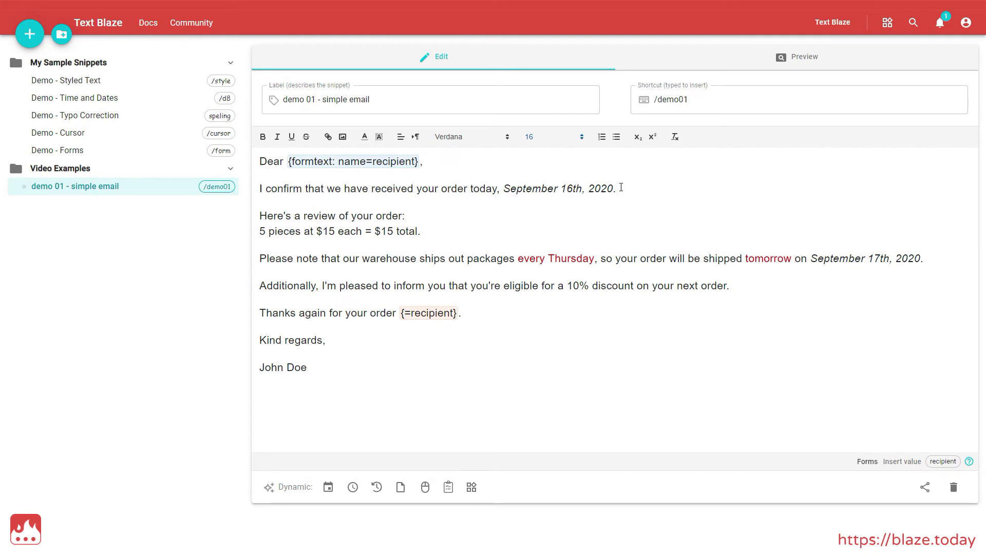
left_click(448, 489)
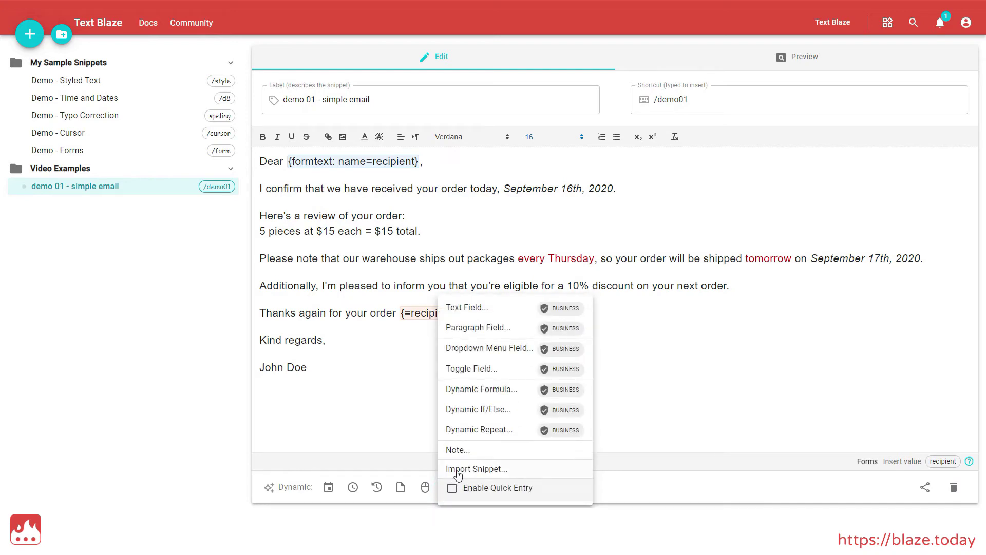
left_click(462, 451)
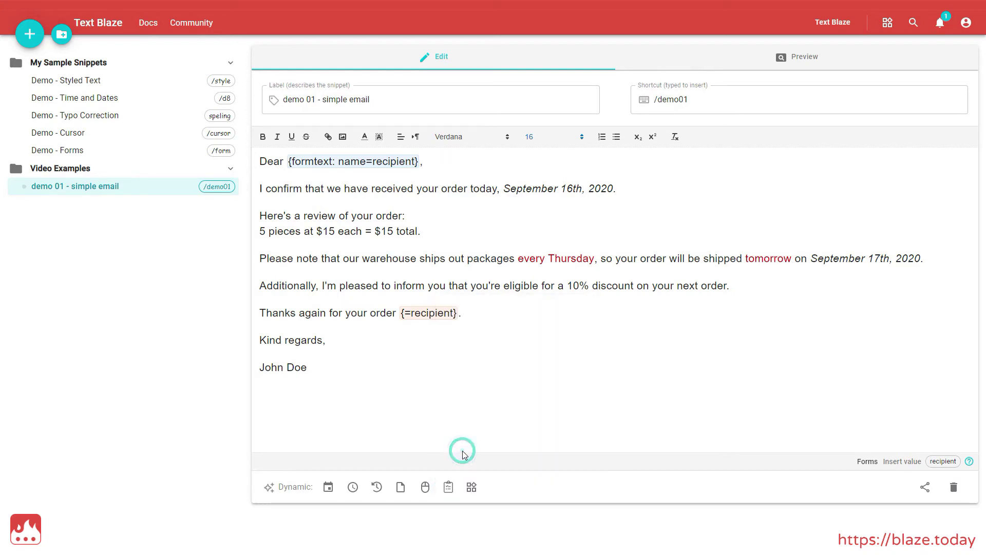
type("Don't forget to change th")
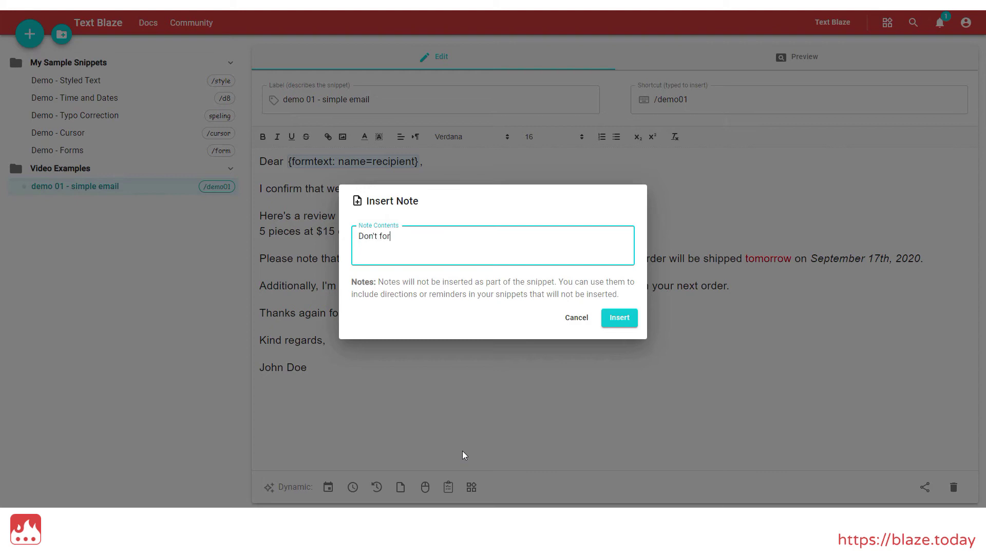
type("e date!!!")
left_click(620, 318)
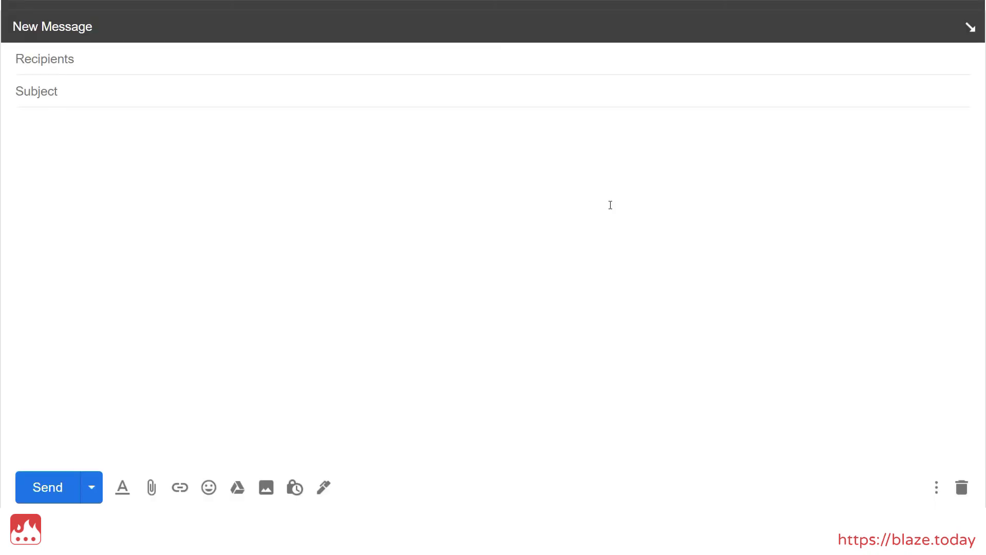
Step: Expand /demo01 in the new Gmail message, fill in the recipient's name, and insert the email
type("/demo01")
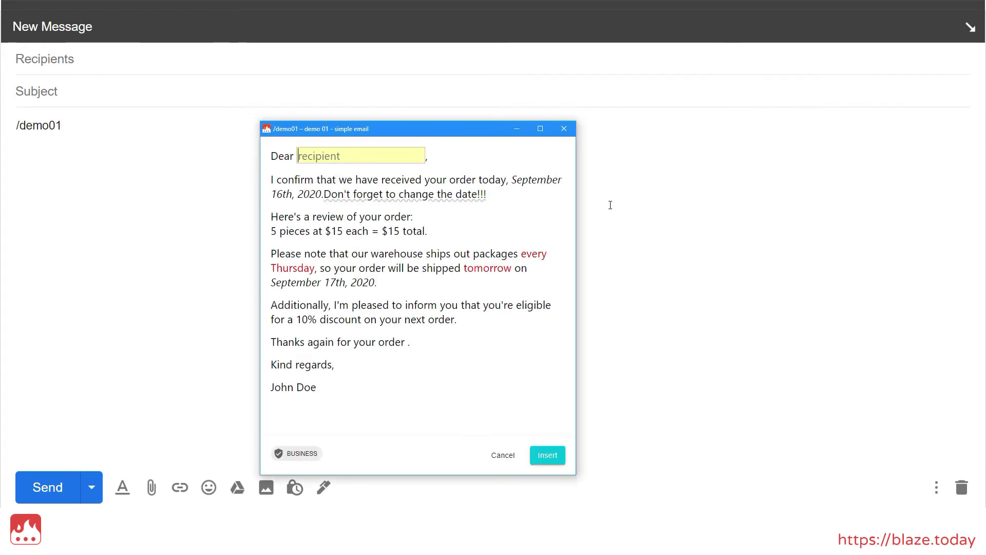
type("Joe")
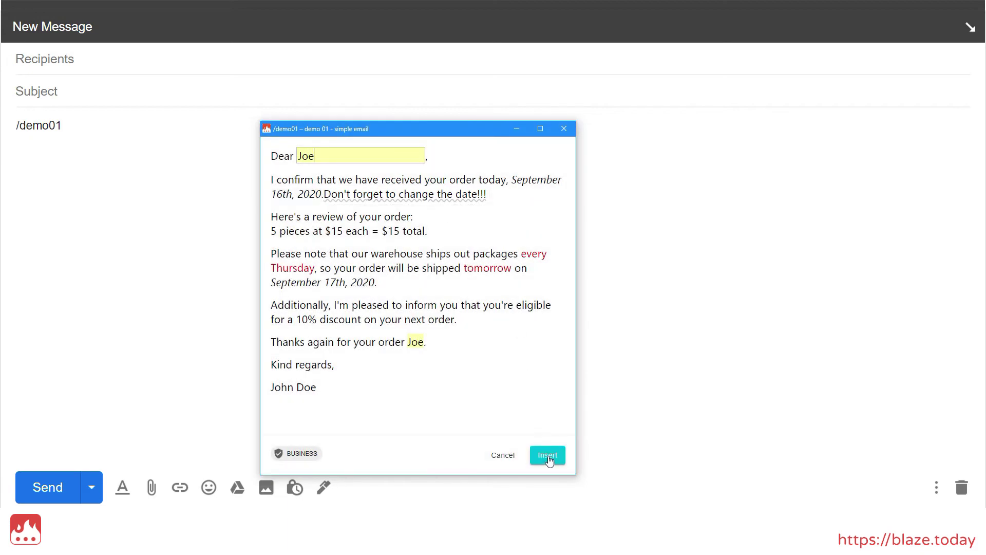
left_click(548, 458)
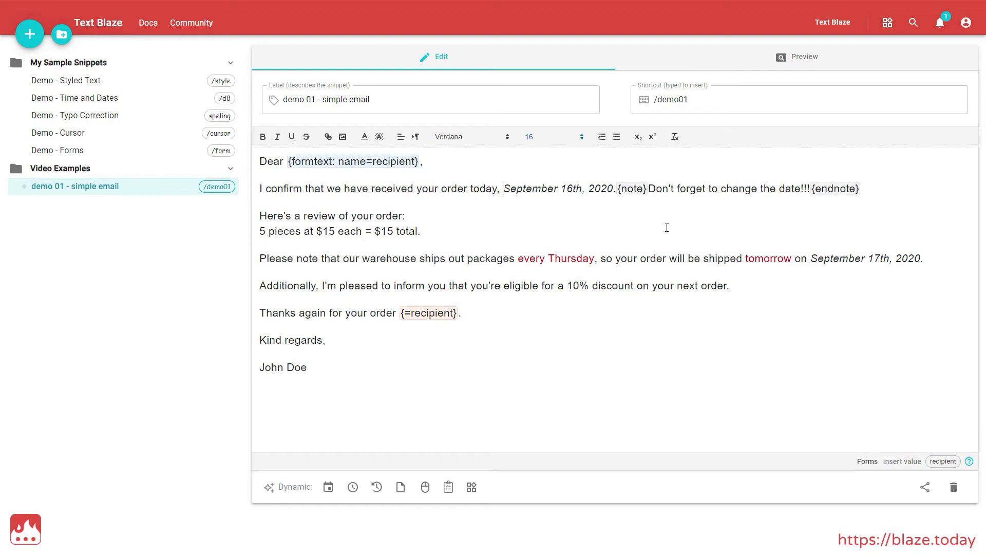
Step: Replace the fixed date and reminder note with a {time: MMMM Do YYYY} today's-date field followed by a period
left_click(859, 188, "shift")
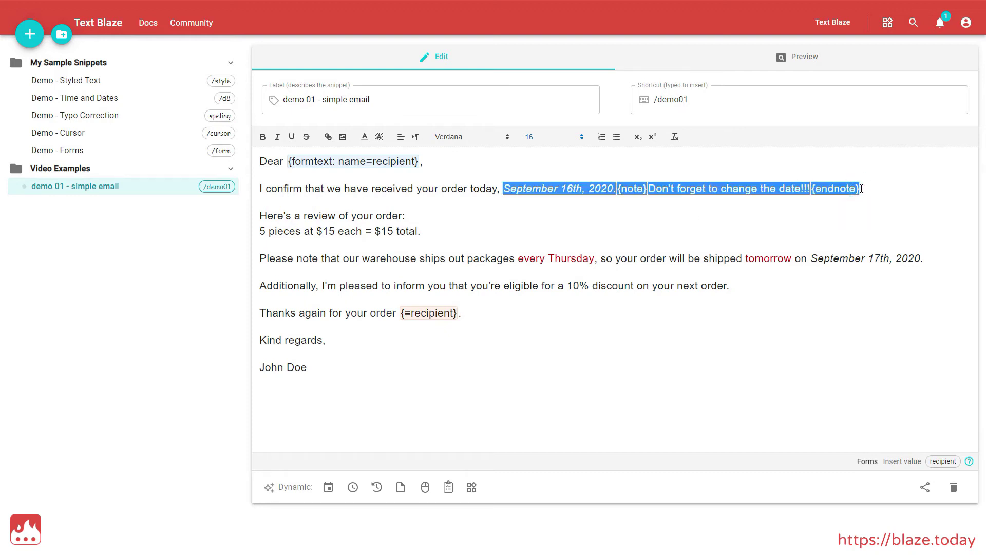
key("BackSpace")
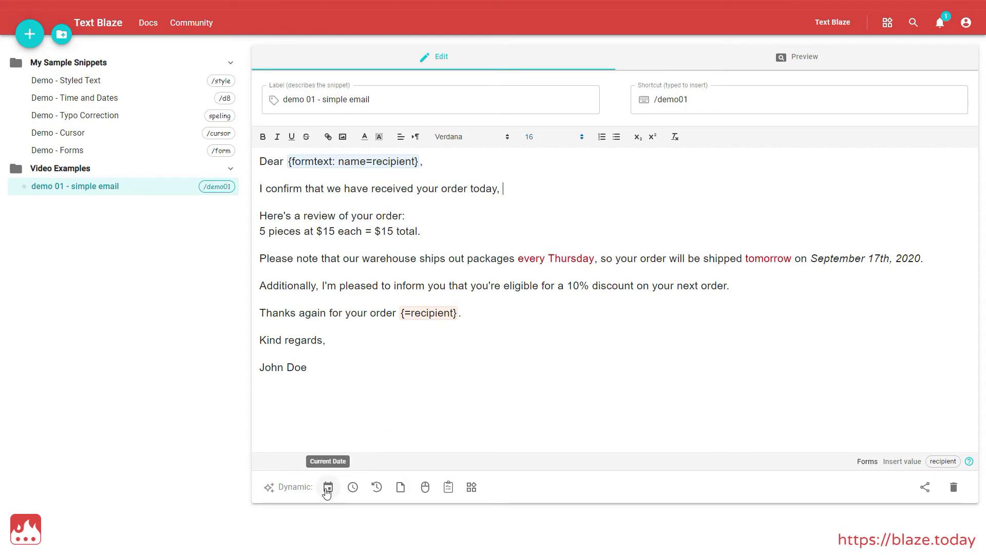
left_click(328, 488)
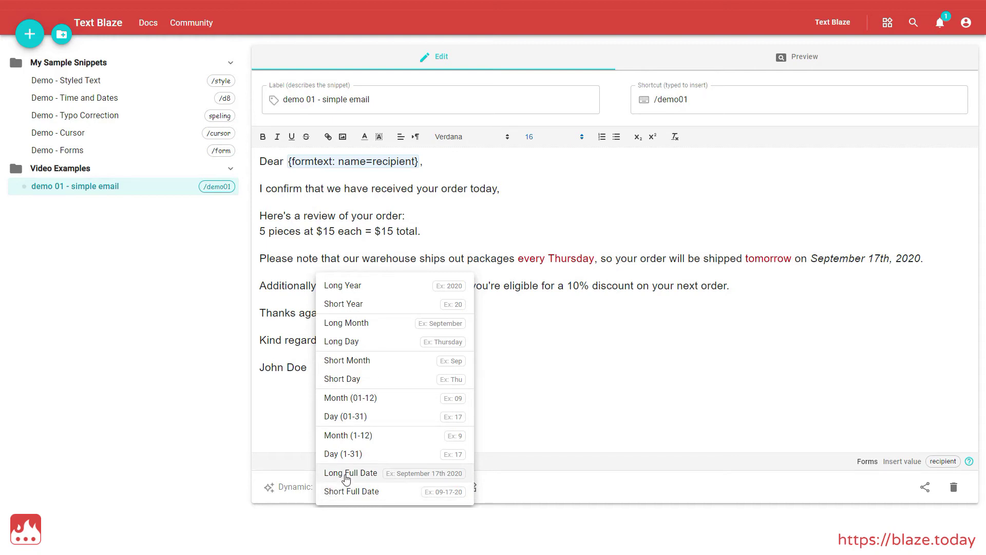
left_click(334, 471)
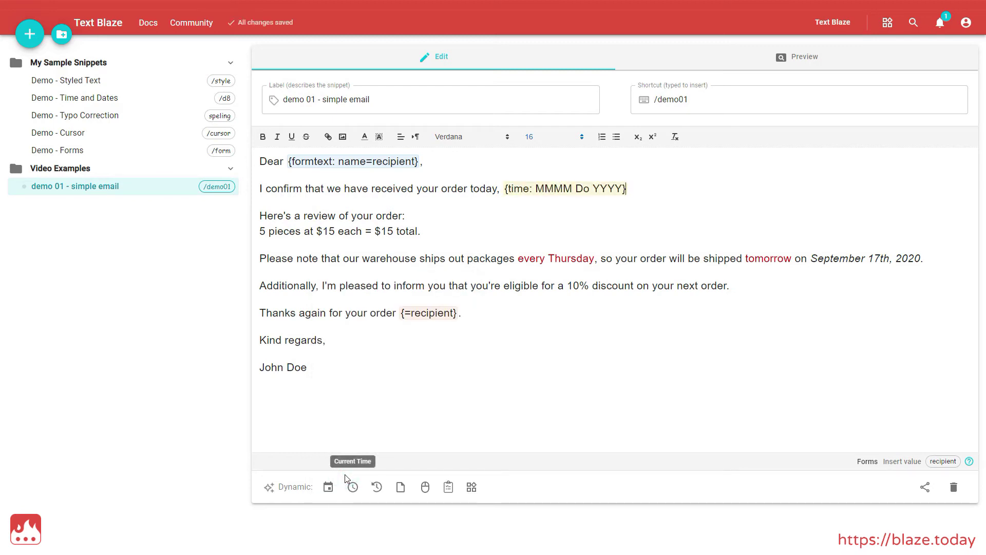
type(".")
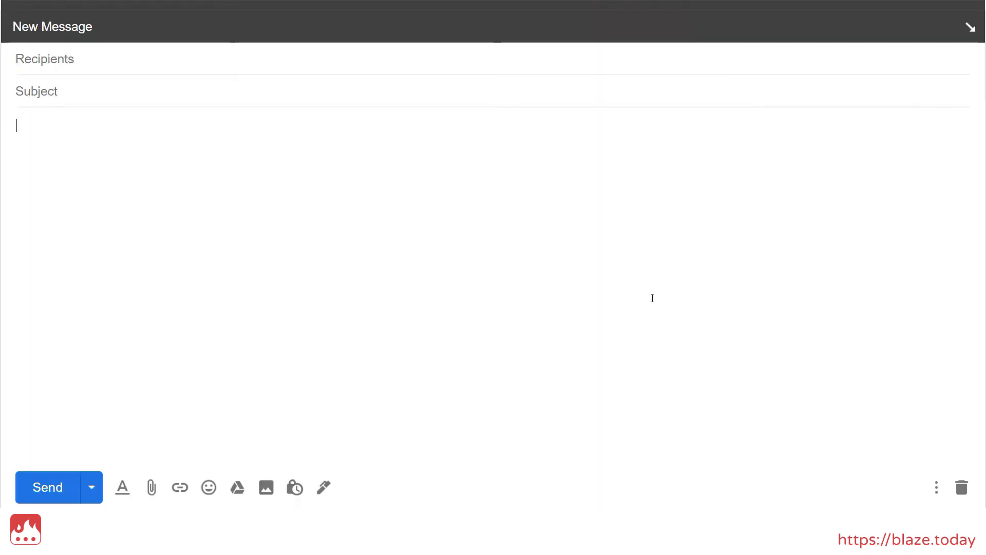
Step: Expand /demo01 in the compose body, enter the recipient's name, and insert the email dated by the date field
type("/demo01")
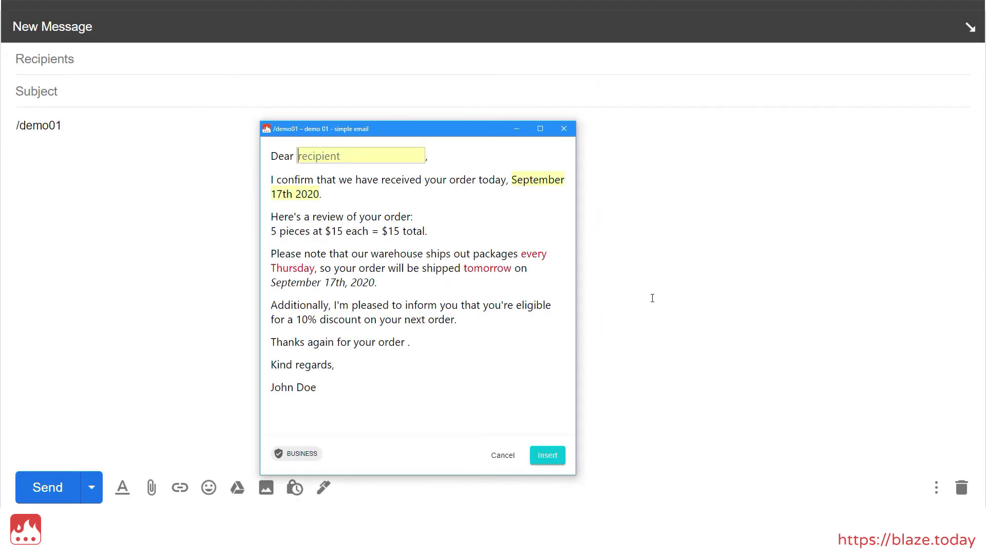
type("Joe")
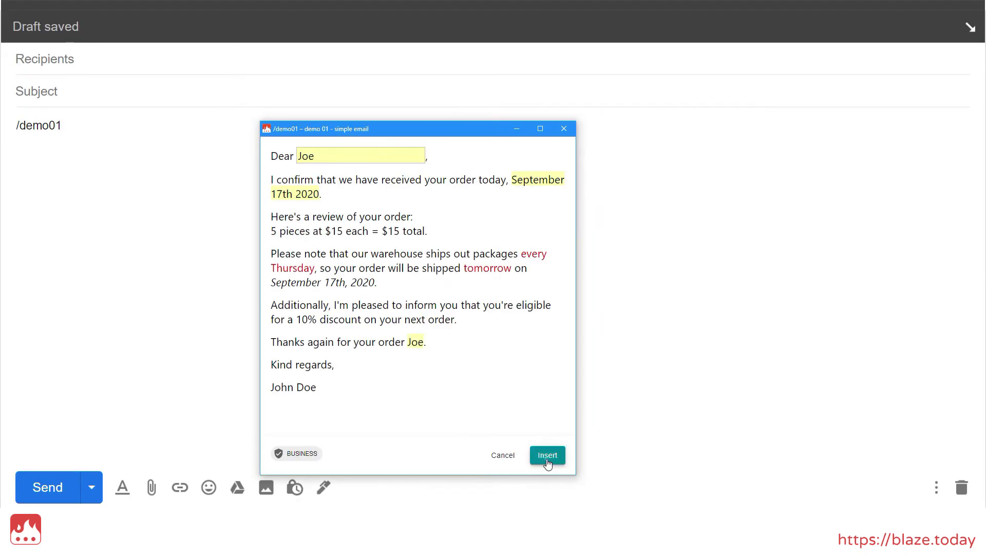
left_click(548, 455)
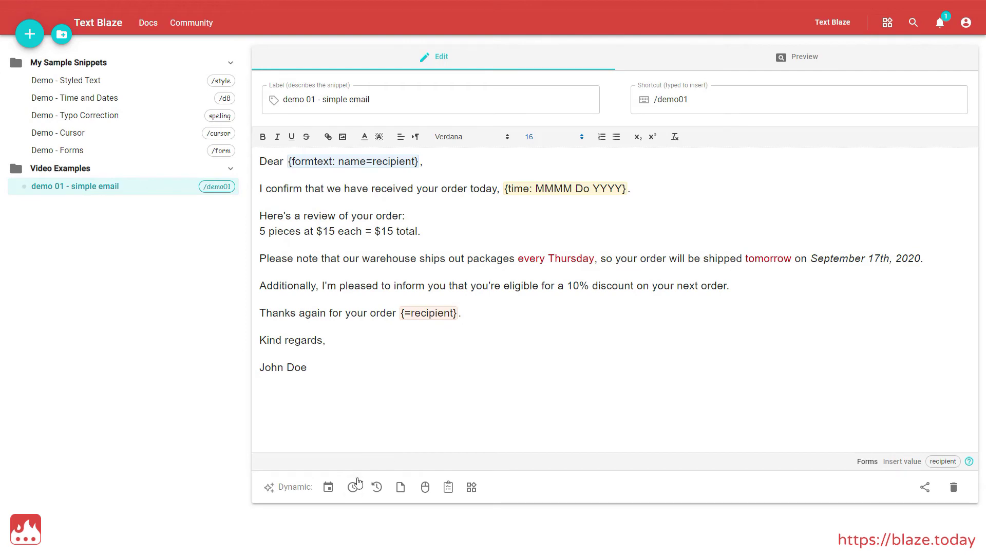
left_click(354, 485)
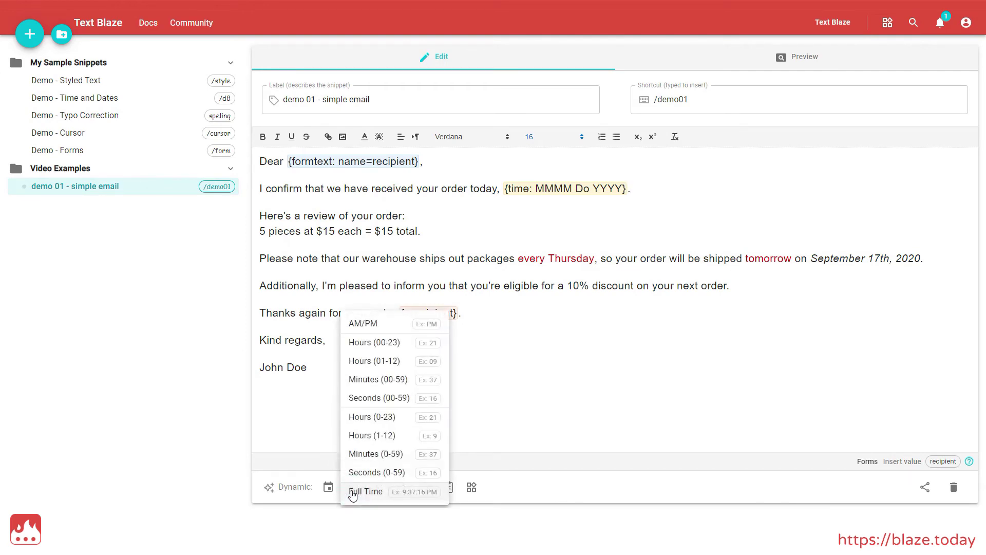
left_click(326, 443)
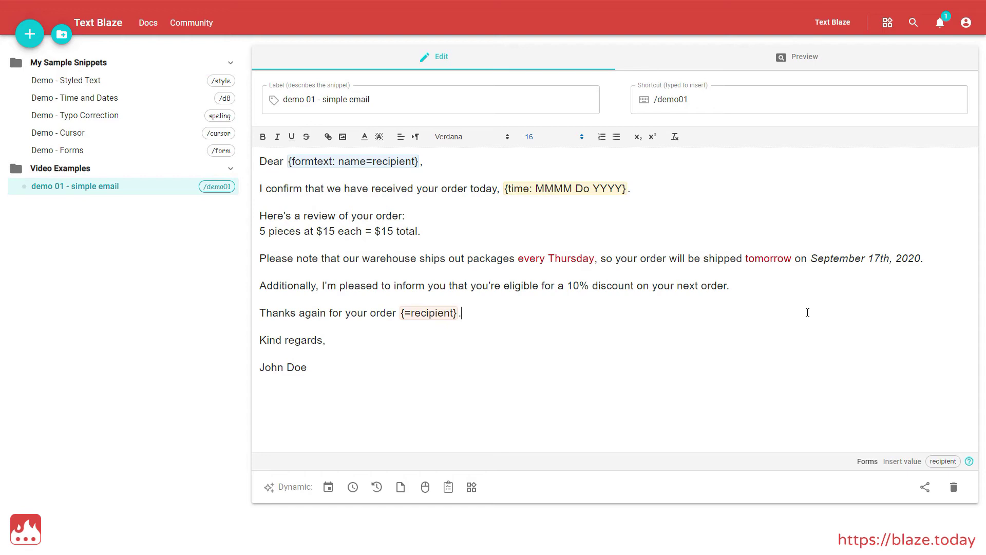
Step: Swap the fixed shipping date September 17th, 2020 for a {time: MM-DD-YY; shift=1D} field
left_click(811, 258)
left_click(920, 259, "shift")
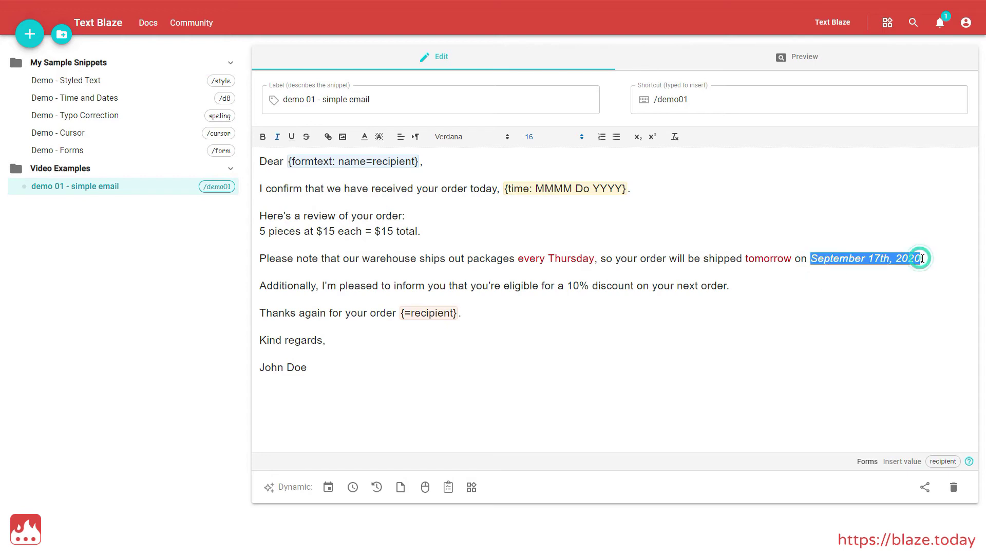
key("BackSpace")
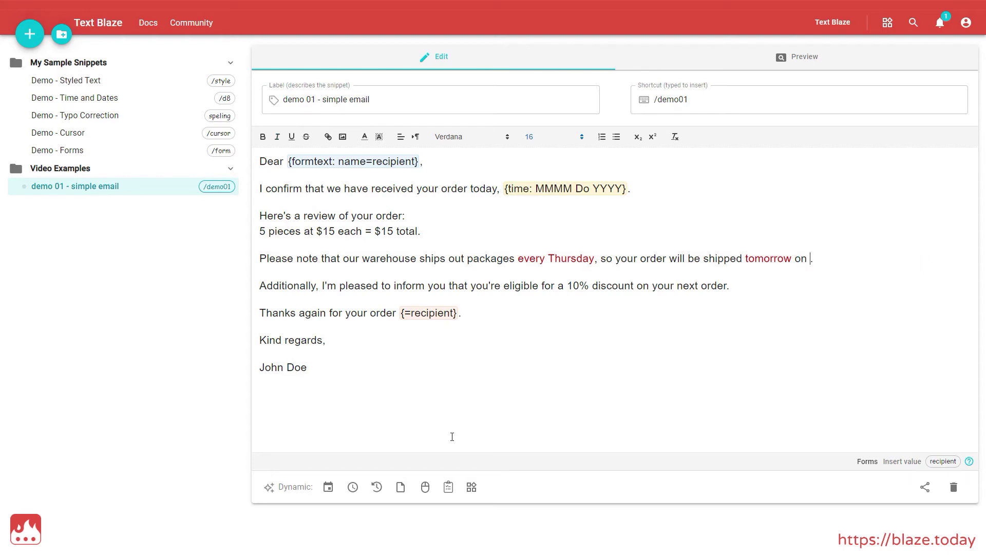
left_click(376, 487)
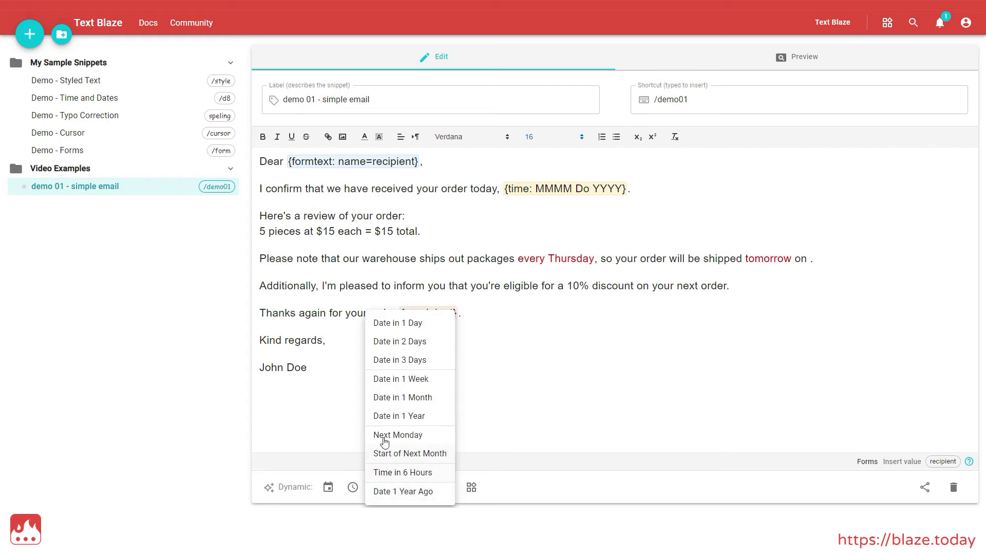
left_click(421, 324)
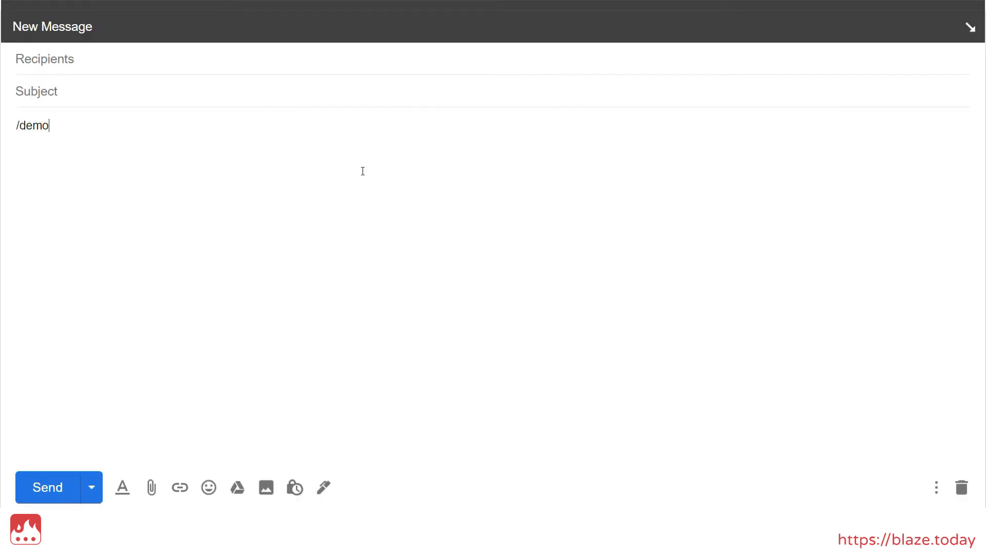
Step: Complete the /demo01 shortcut, enter the recipient's name, and insert the email shipping 09-18-20
type("01")
type("Joe")
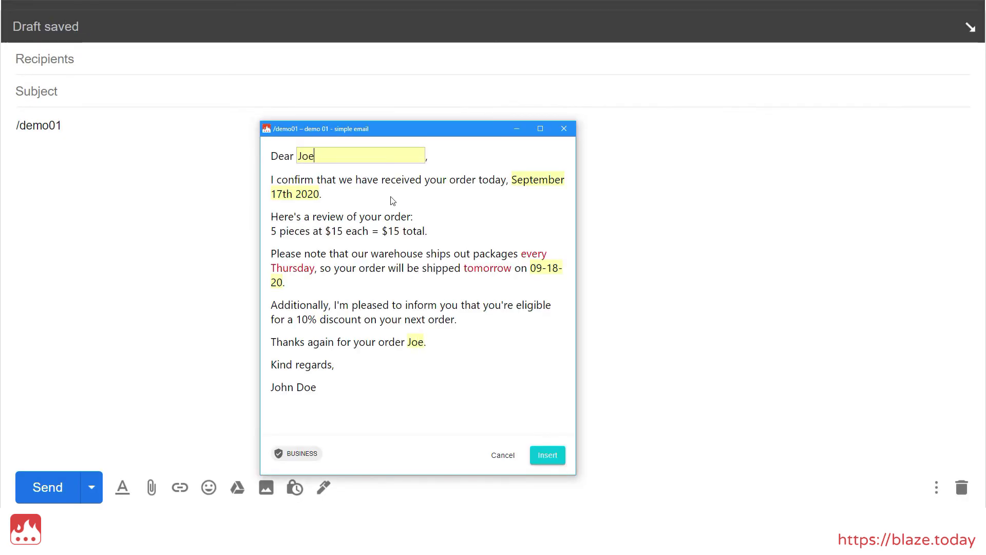
left_click(547, 460)
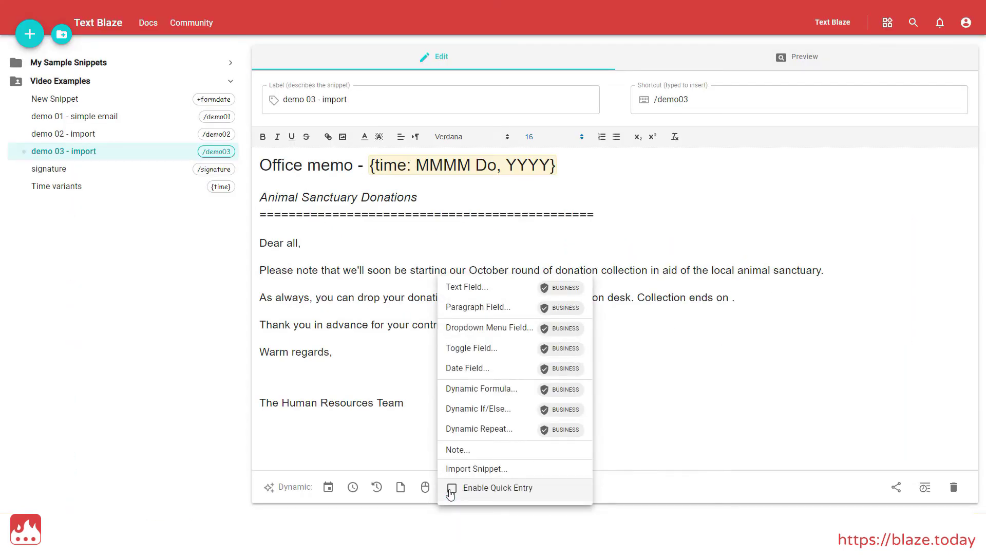
Step: Add a date form field formatted as dddd, MMMM Do, YYYY
left_click(470, 374)
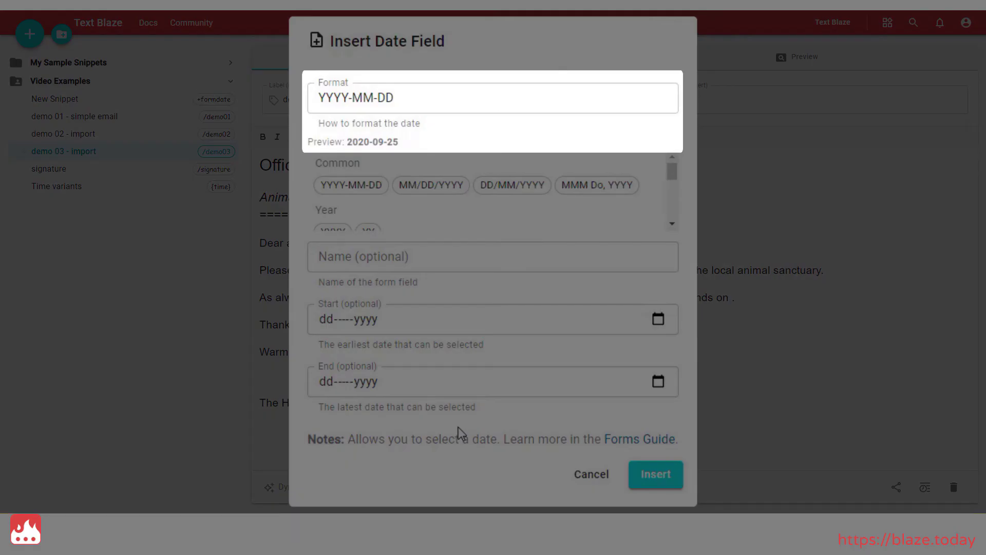
scroll(587, 202, "down", 3)
triple_click(467, 98)
left_click(332, 202)
type(",")
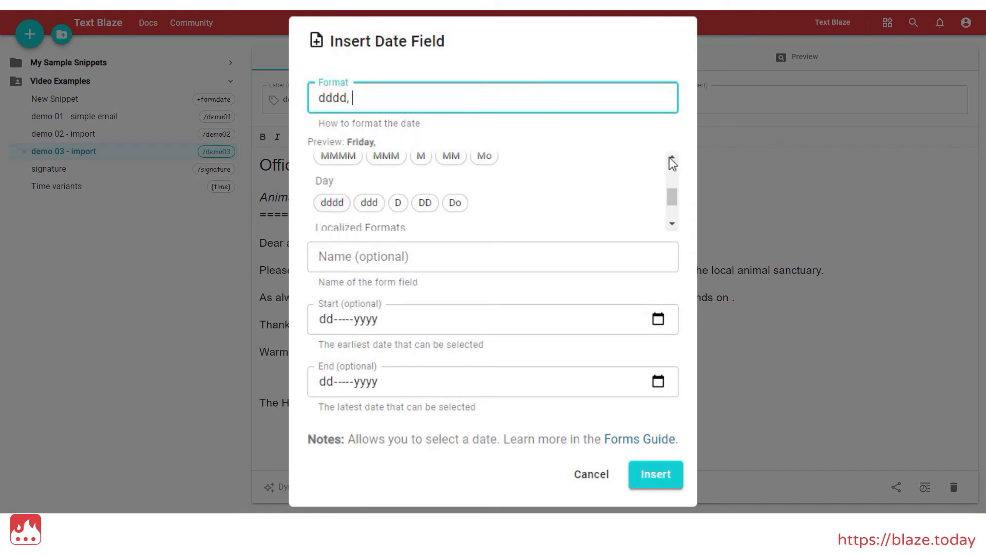
left_click(672, 158)
left_click(338, 187)
left_click(671, 224)
left_click(455, 203)
type(",")
left_click(672, 159)
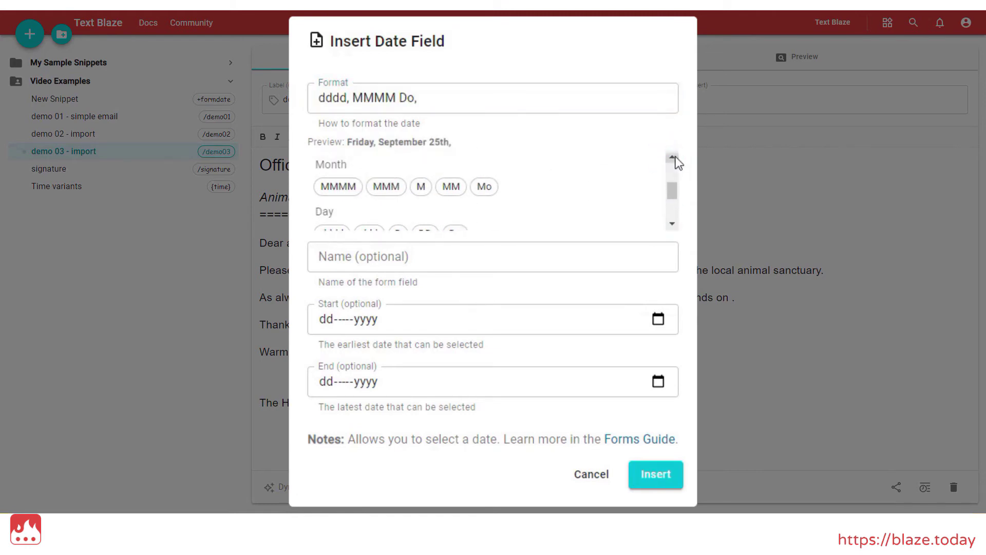
left_click(333, 171)
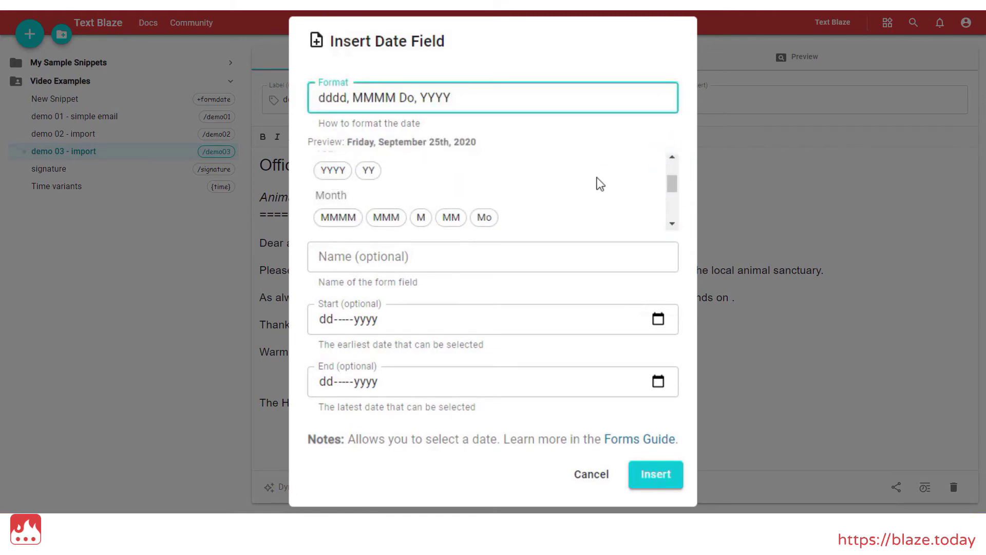
Step: Name the date field myDate and set its earliest date to 1 December 2019
left_click(498, 258)
type("myDate")
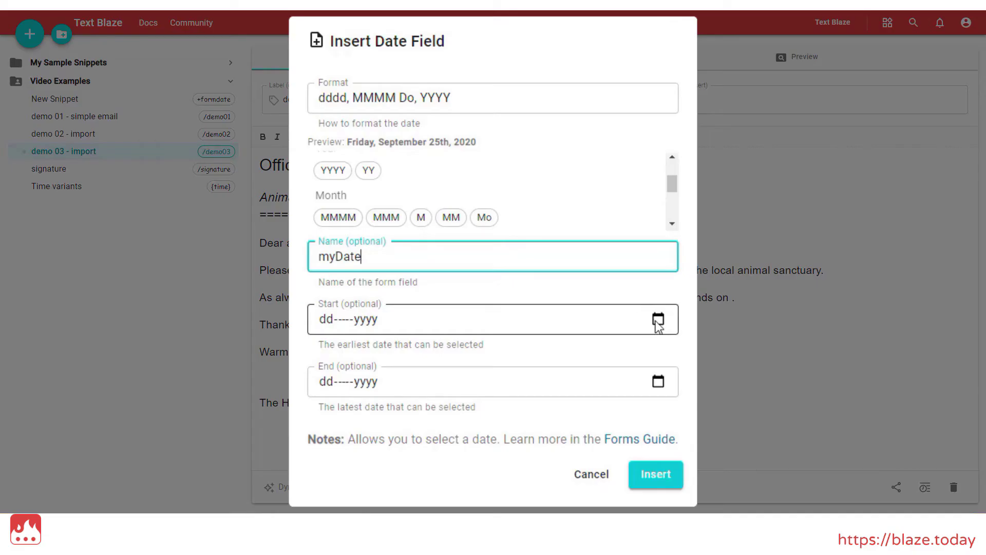
left_click(657, 320)
left_click(430, 353)
left_click(431, 352)
left_click(430, 352)
left_click(431, 353)
left_click(431, 353)
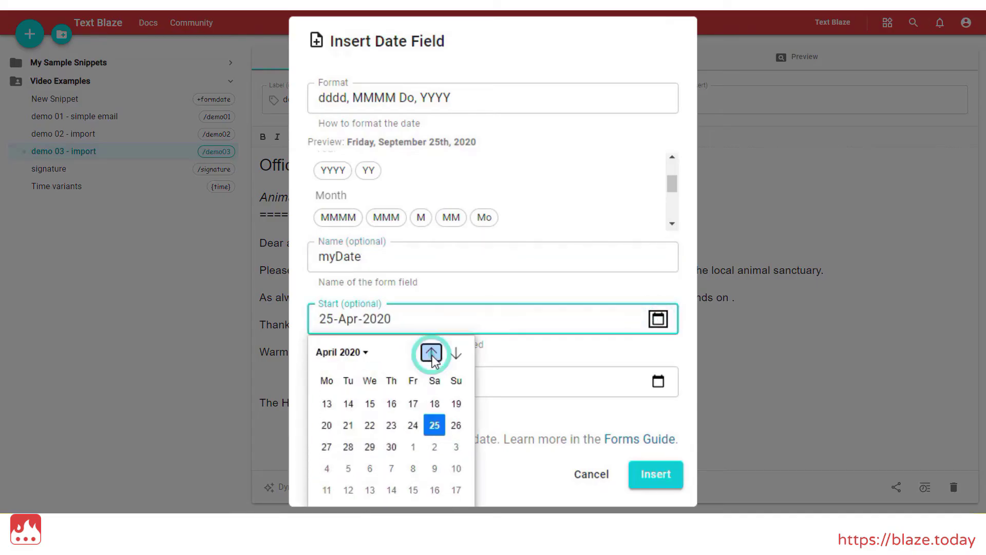
left_click(431, 352)
left_click(431, 352)
left_click(431, 352)
left_click(431, 352)
left_click(456, 403)
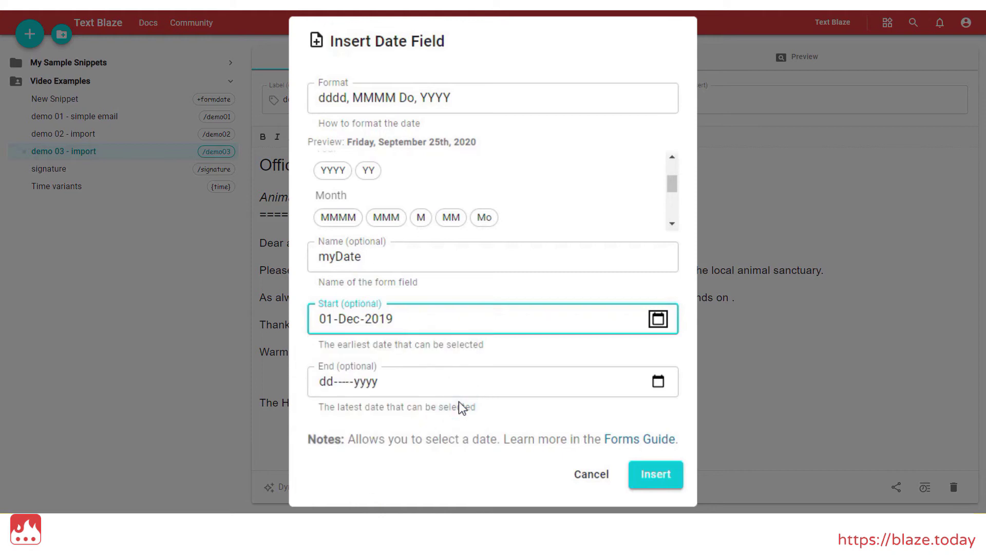
Step: Set the latest date to 31 December 2020 and insert the field after 'Collection ends on'
left_click(658, 381)
left_click(431, 415)
left_click(456, 415)
left_click(455, 414)
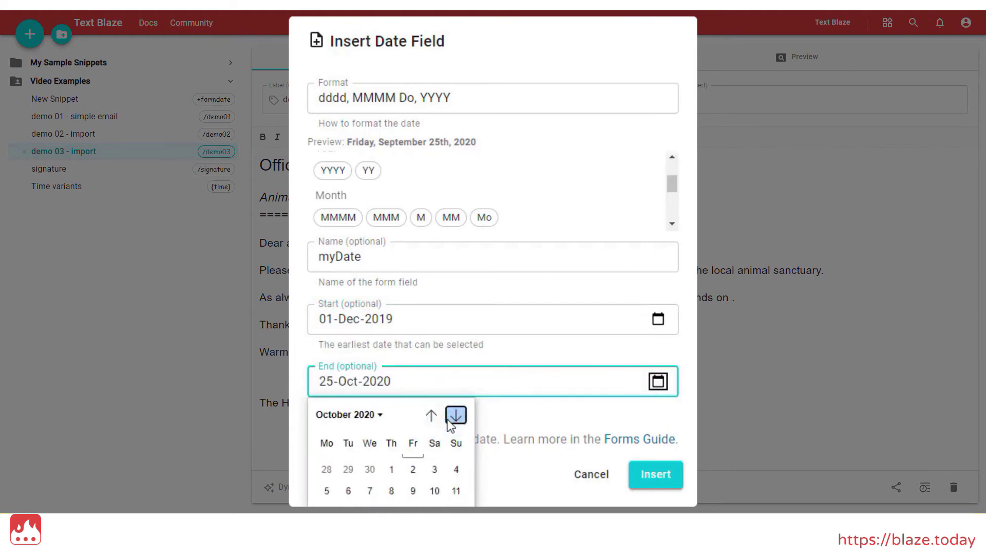
left_click(456, 414)
left_click(455, 415)
left_click(392, 501)
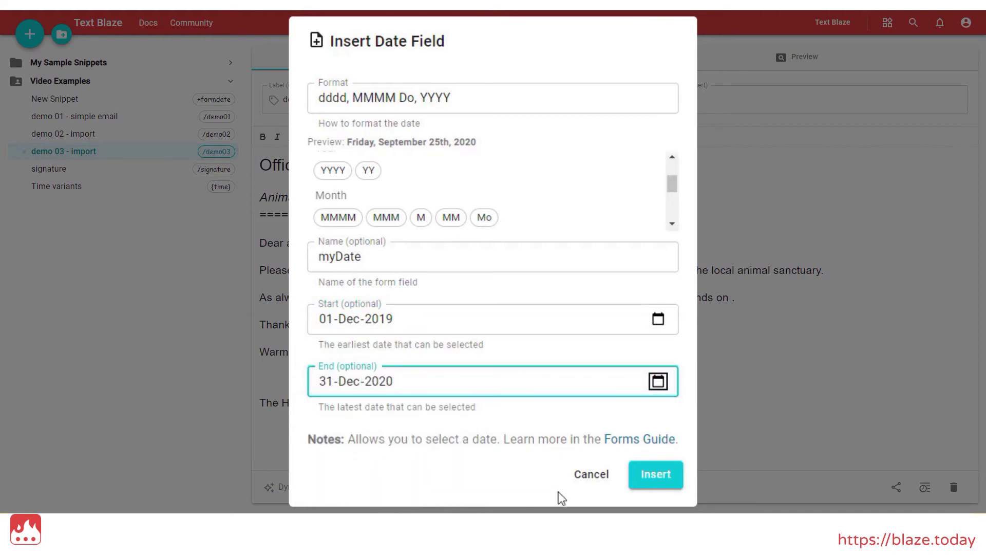
left_click(640, 467)
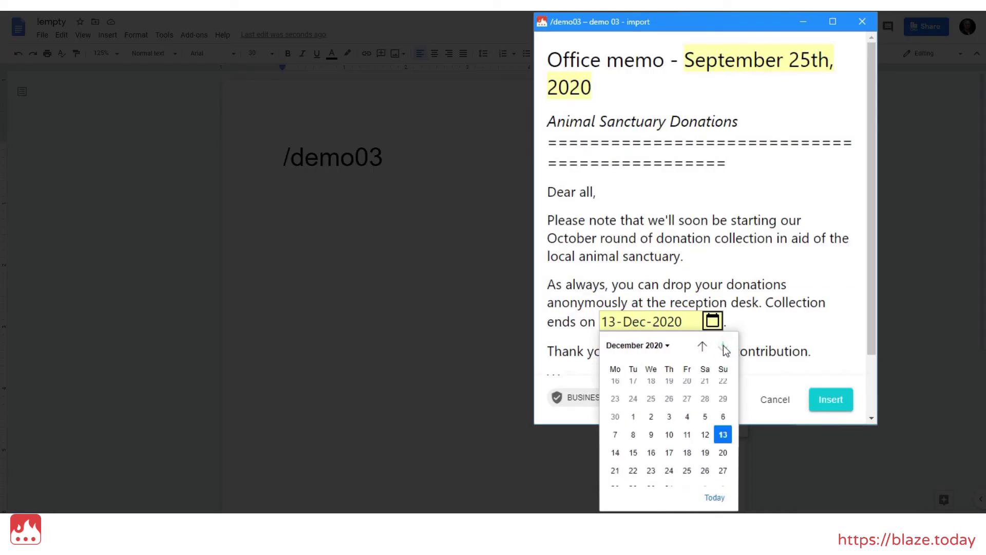
Step: Pick 30 October 2020 as the collection end date and insert the memo into the document
left_click(702, 345)
left_click(702, 345)
left_click(694, 465)
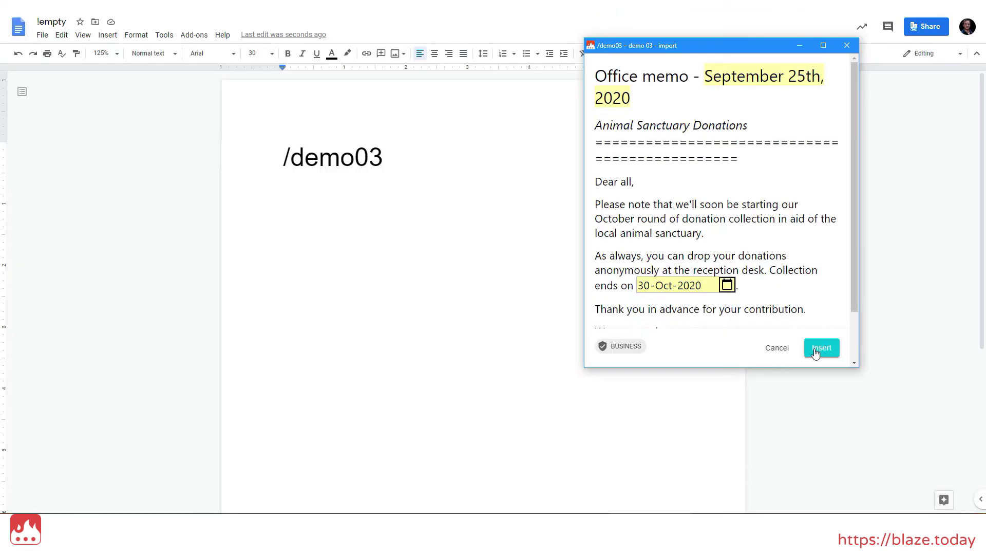
left_click(821, 348)
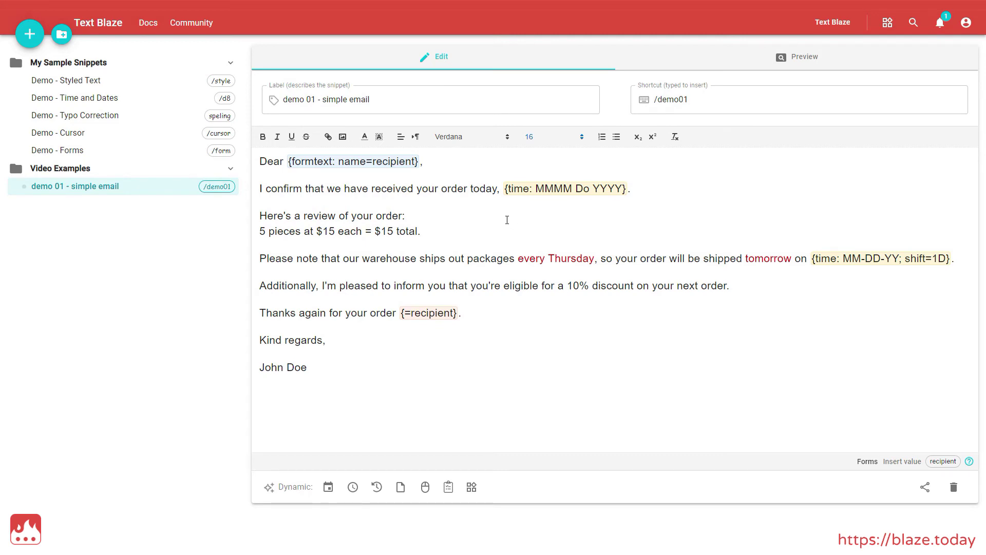
Step: Replace the quantity 5 in the order line with a text field named quantity
left_click_drag(261, 231, 267, 234)
key("BackSpace")
left_click(448, 486)
left_click(473, 311)
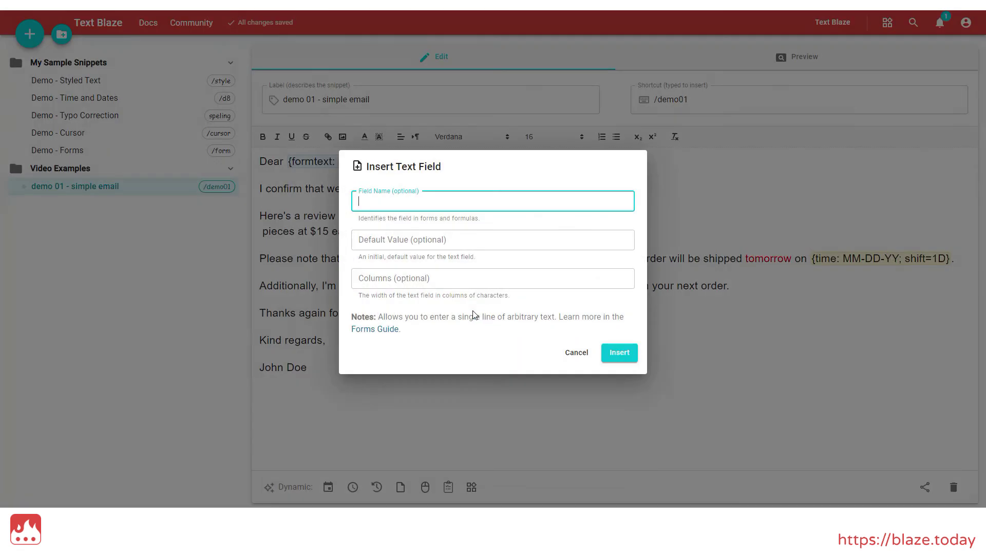
type("quantity")
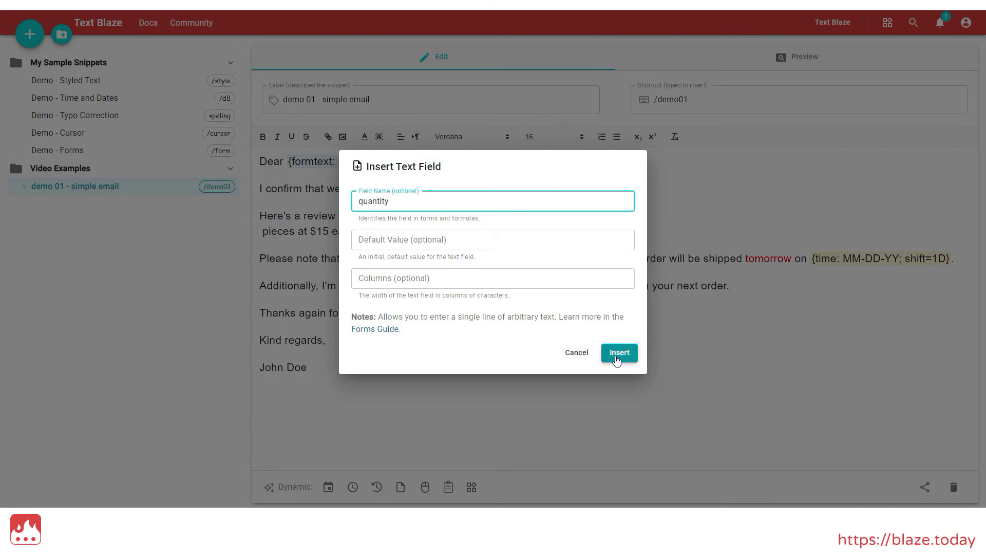
left_click(618, 360)
Step: Replace the price 15 after the dollar sign with a text field named price
left_click_drag(446, 231, 459, 231)
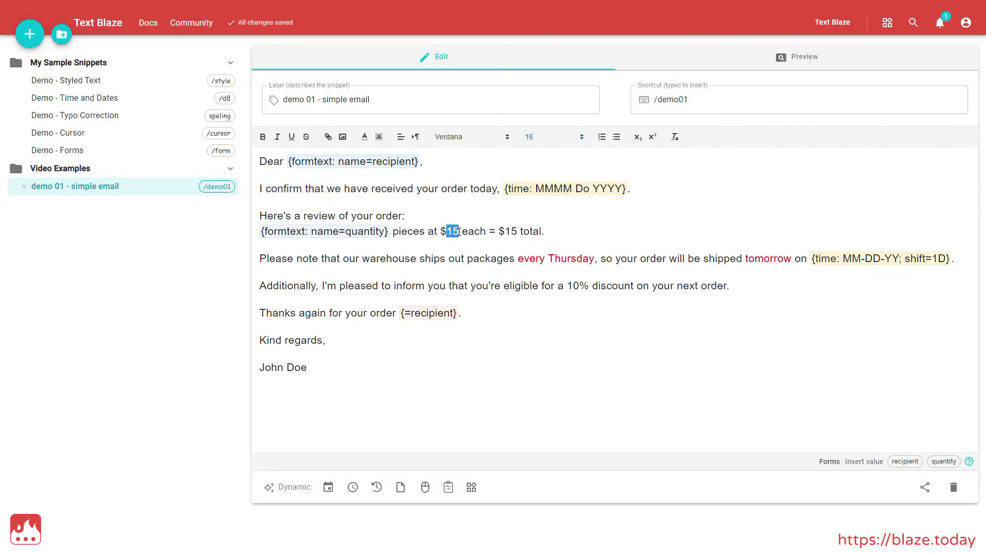
key("BackSpace")
left_click(448, 487)
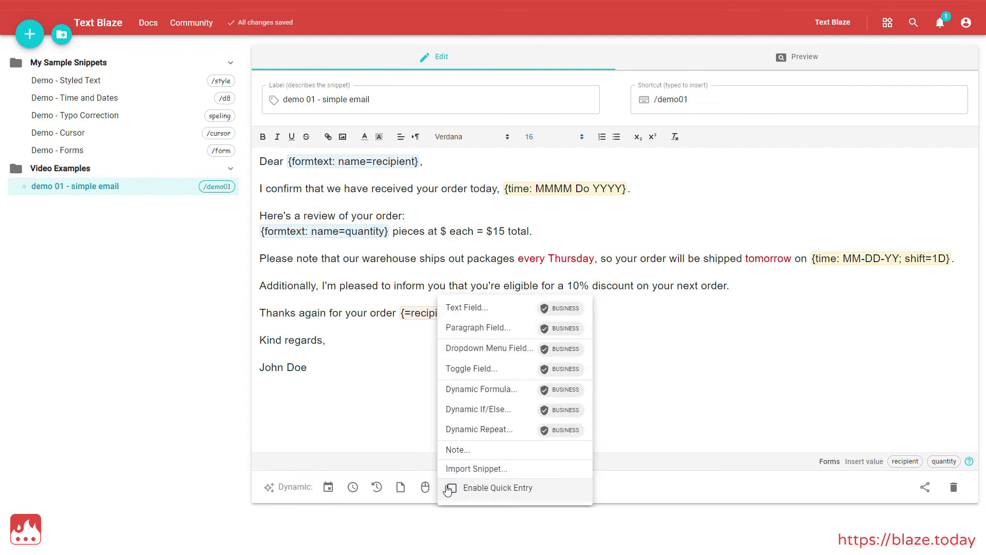
left_click(477, 313)
type("price")
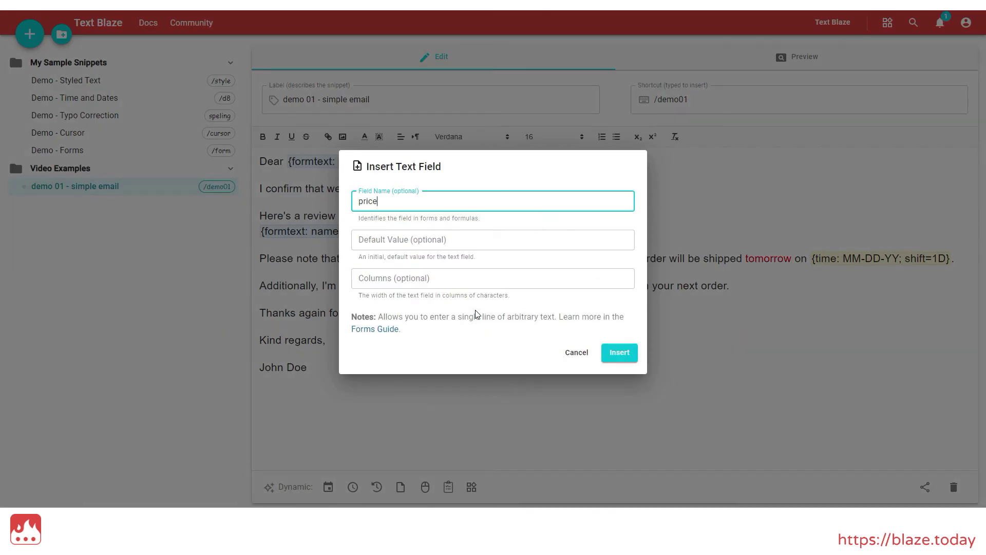
left_click(620, 352)
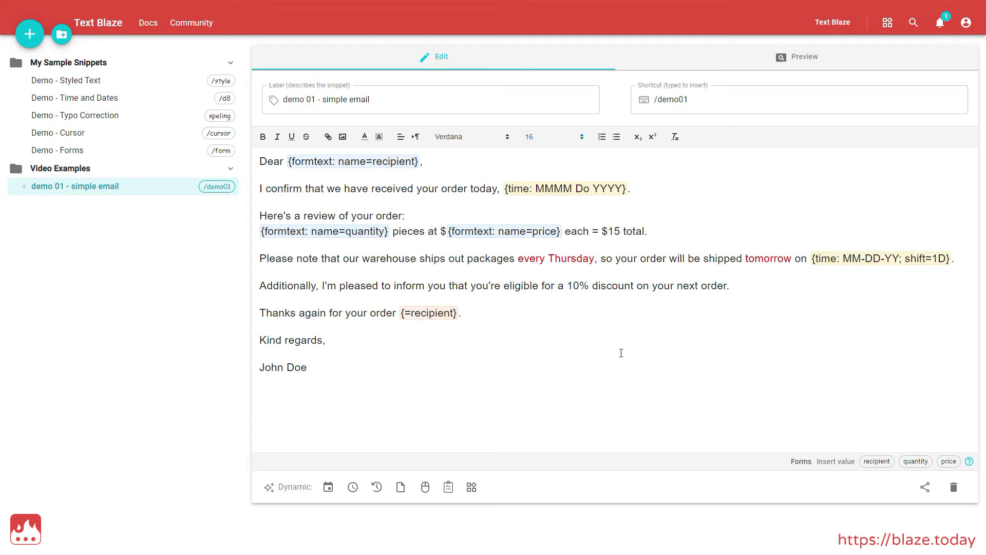
Step: Replace the fixed 15 in the total with the formula {=quantity * price}
double_click(617, 231)
key("BackSpace")
type("{=")
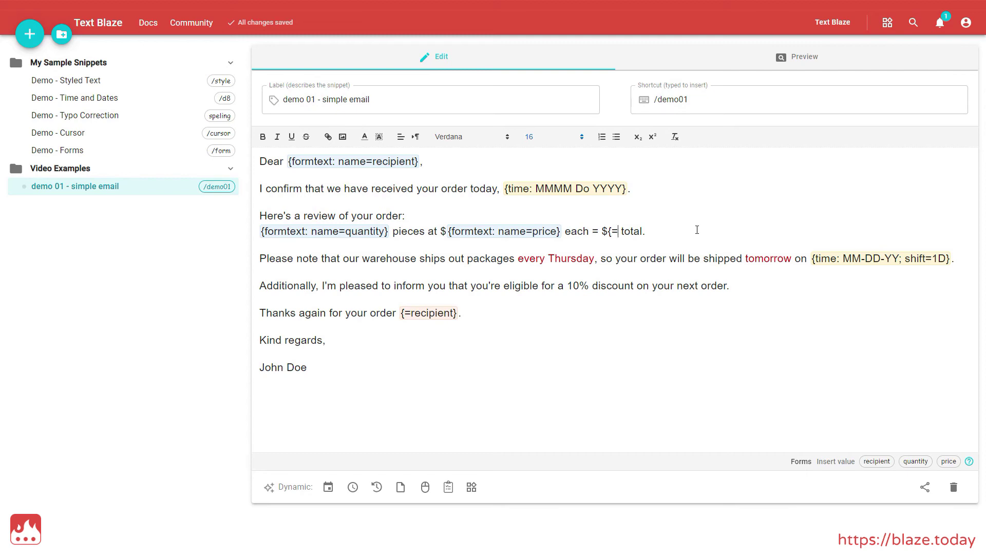
type("quantity")
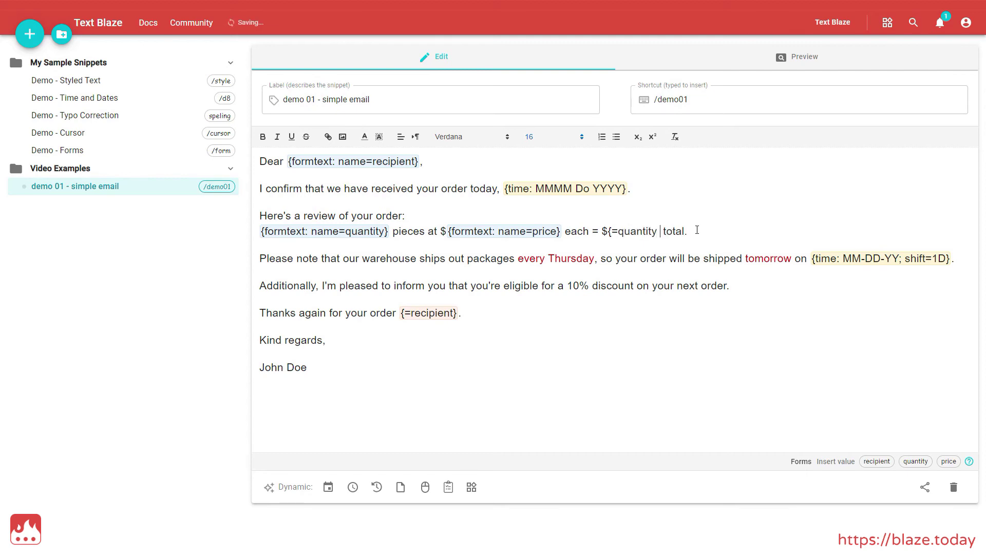
type(" * price")
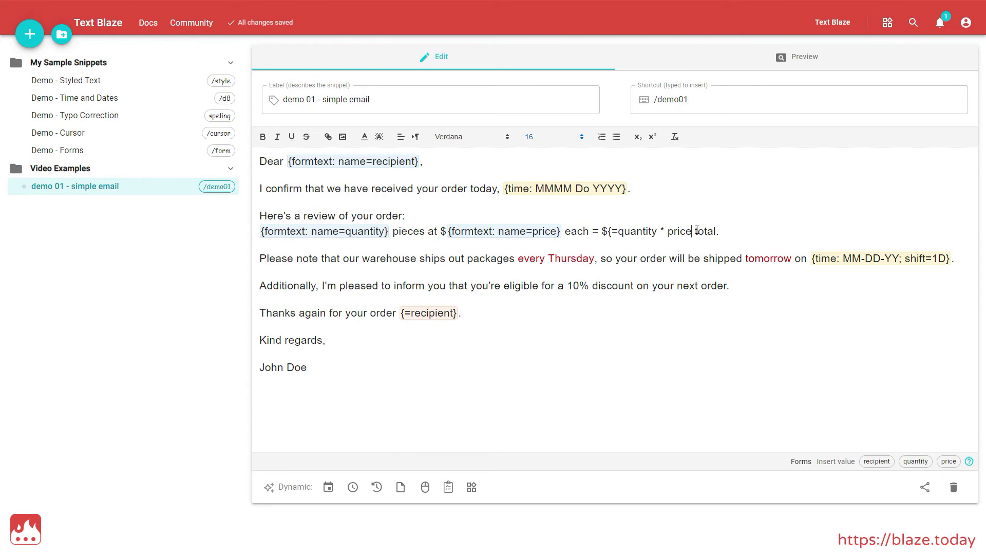
type("}")
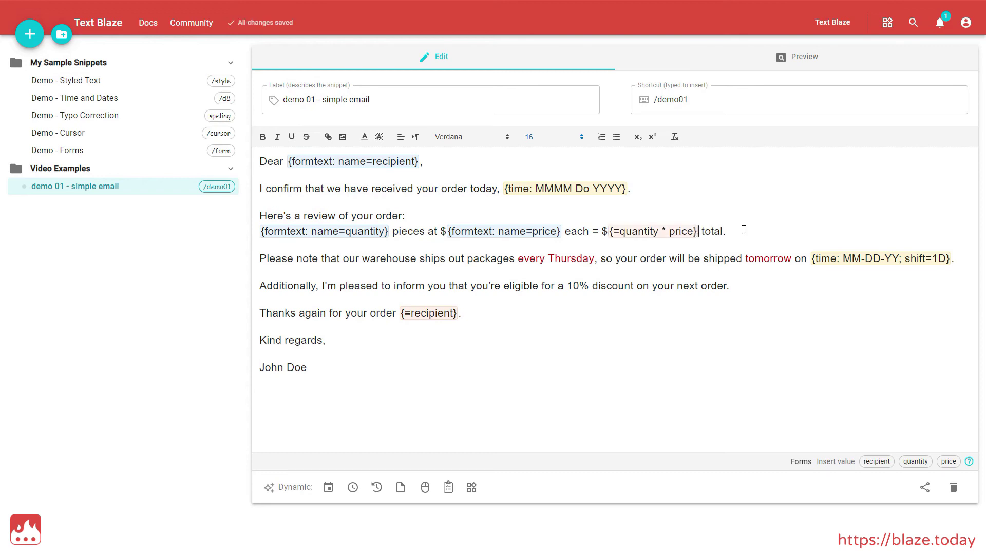
Step: Expand /demo01 in the Gmail message, enter the customer's name, and insert the email totaling $75
type("/d")
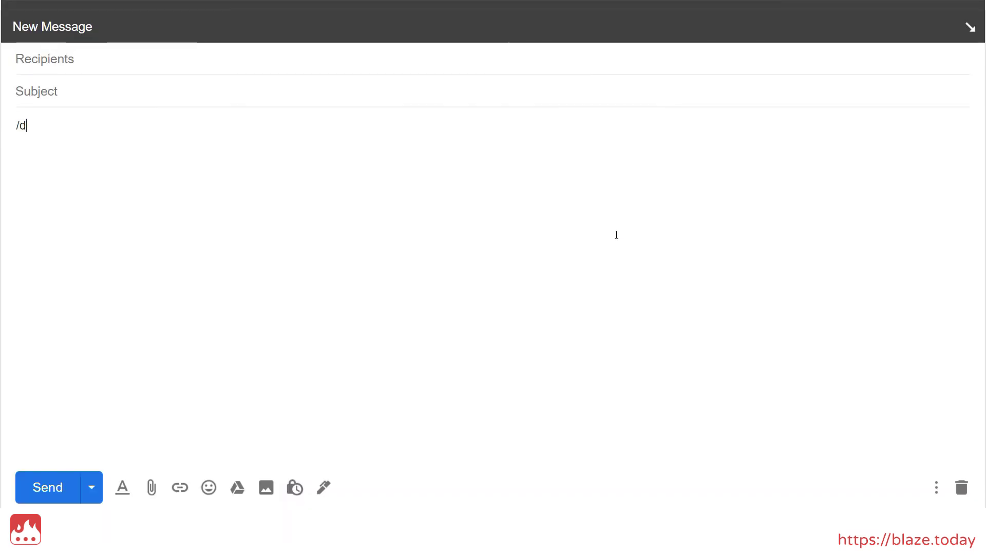
type("emo01")
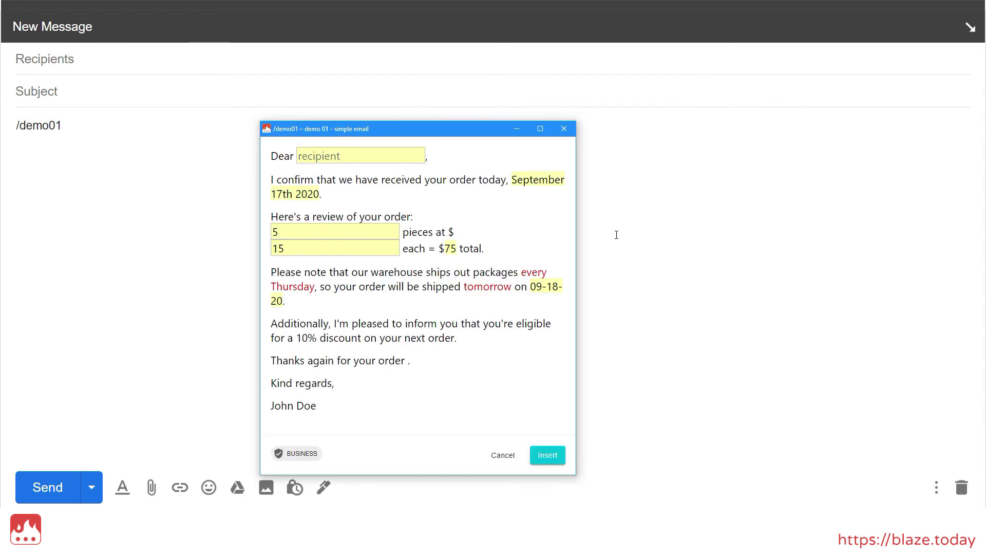
type("Joe")
left_click(547, 455)
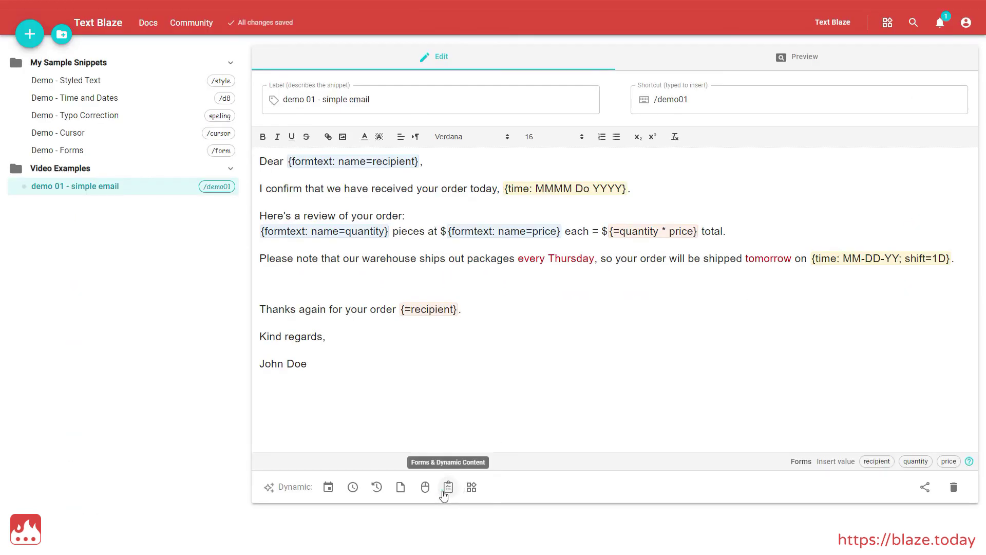
Step: Wrap the pasted 10% discount sentence in a toggle field named discount, on by default
left_click(448, 487)
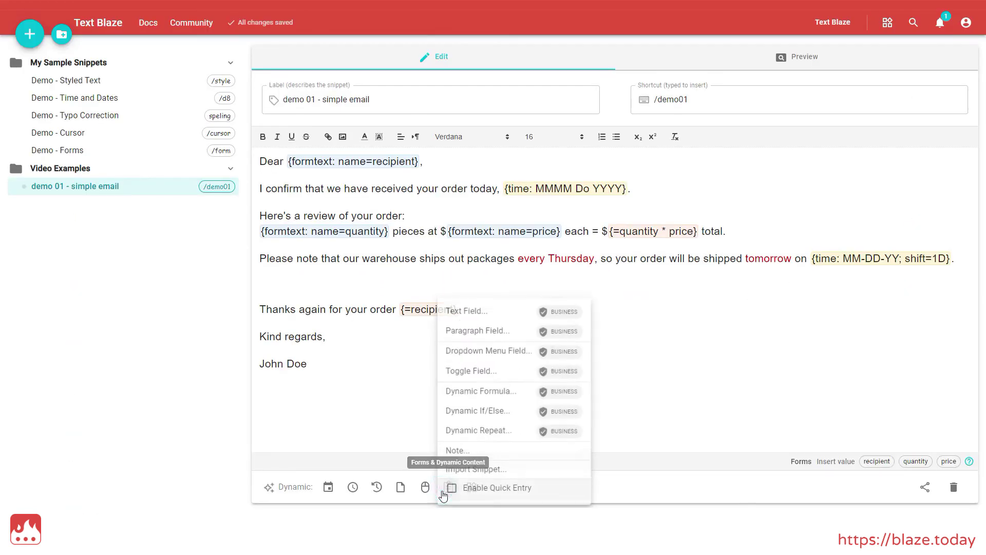
left_click(480, 370)
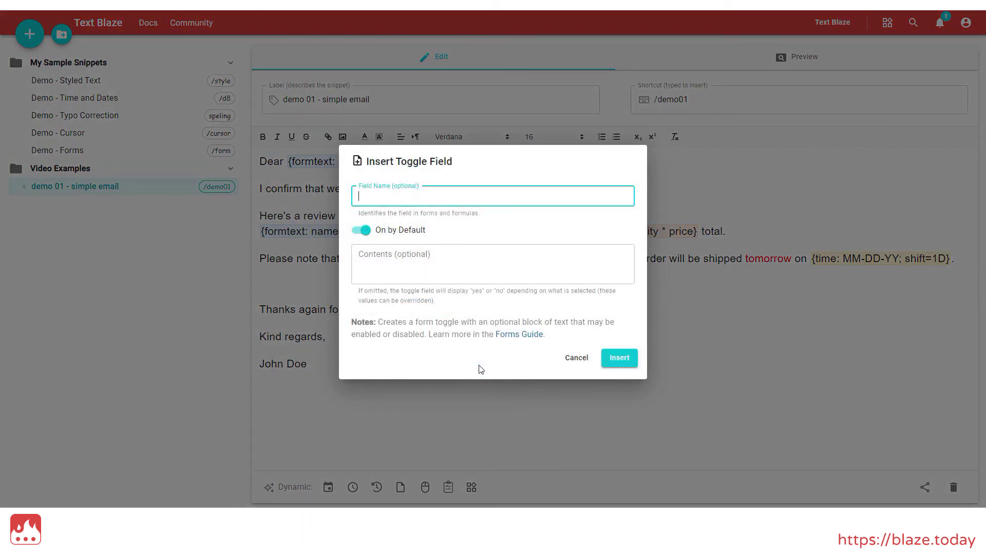
type("discount")
left_click(359, 231)
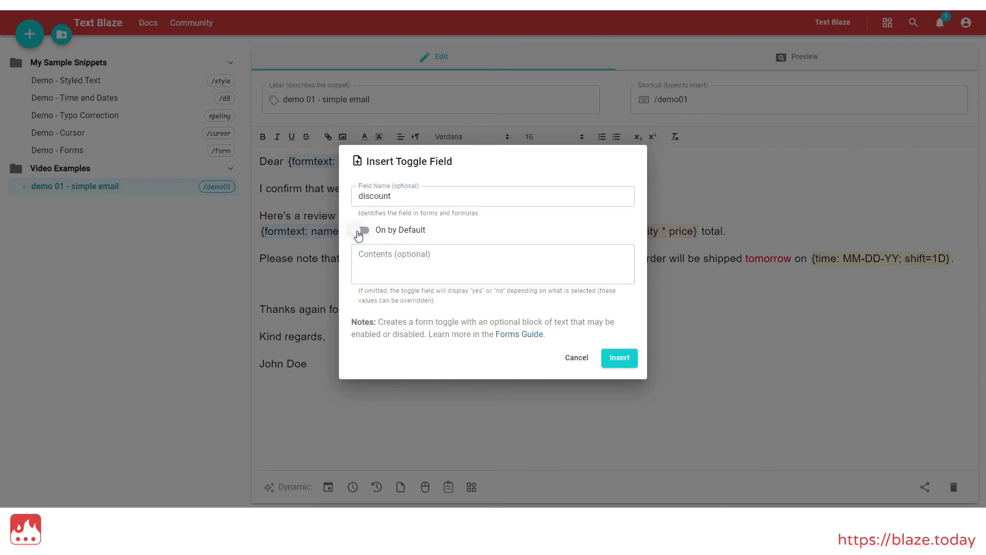
left_click(359, 235)
left_click(419, 256)
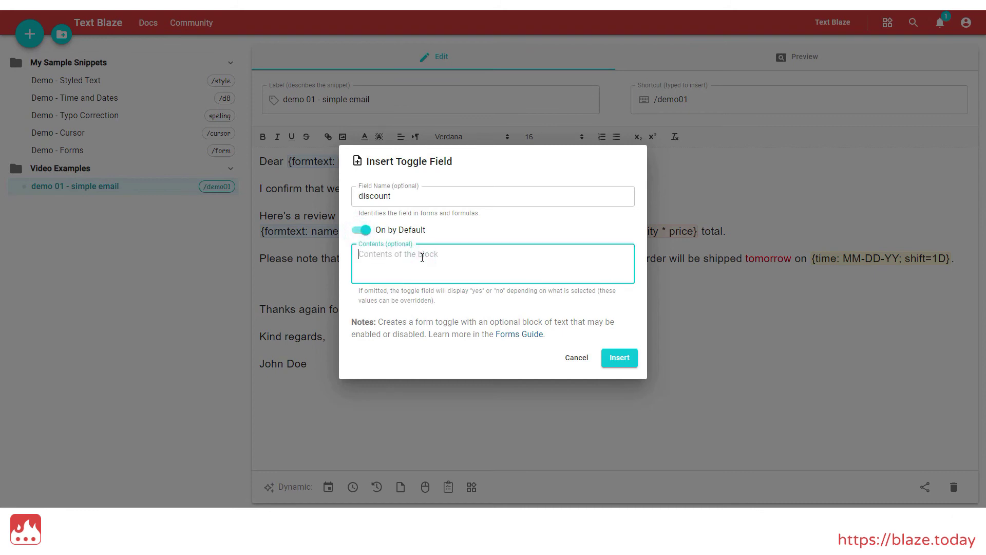
type("Additionally, I'm pleased to inform you that you're eligible for a 10% discount on your next order.")
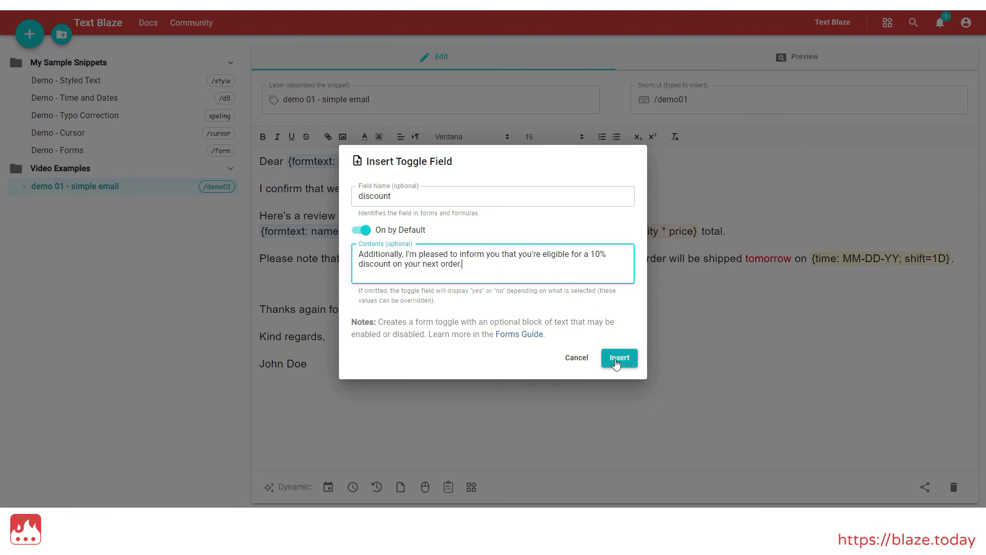
left_click(615, 358)
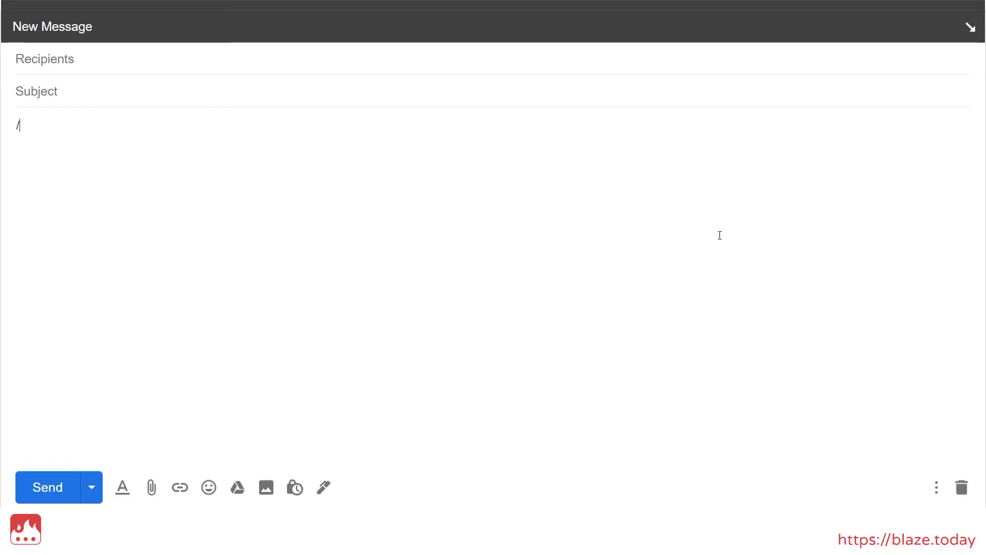
Step: Expand demo01 with the customer's name, switch the discount paragraph off and on, and insert it
type("demo01")
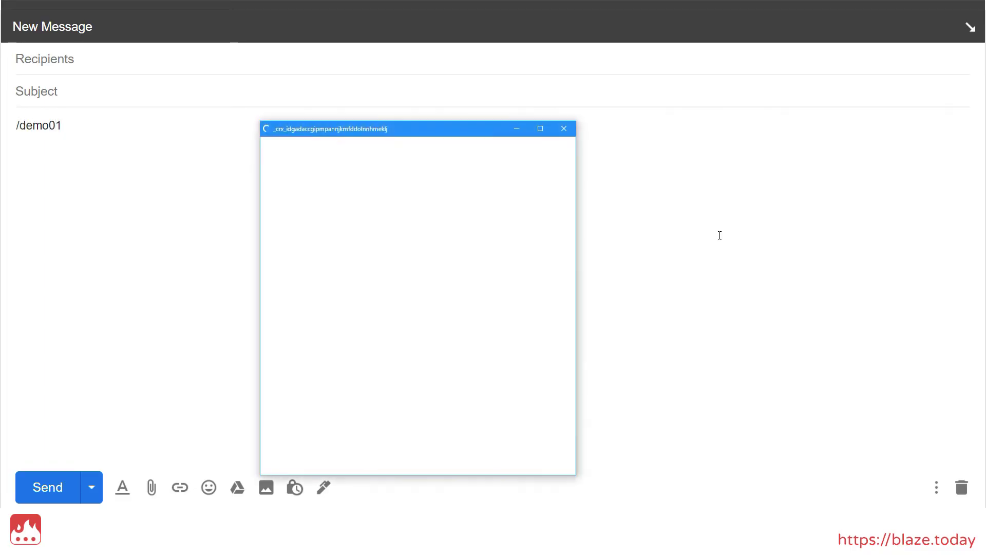
type("Joe")
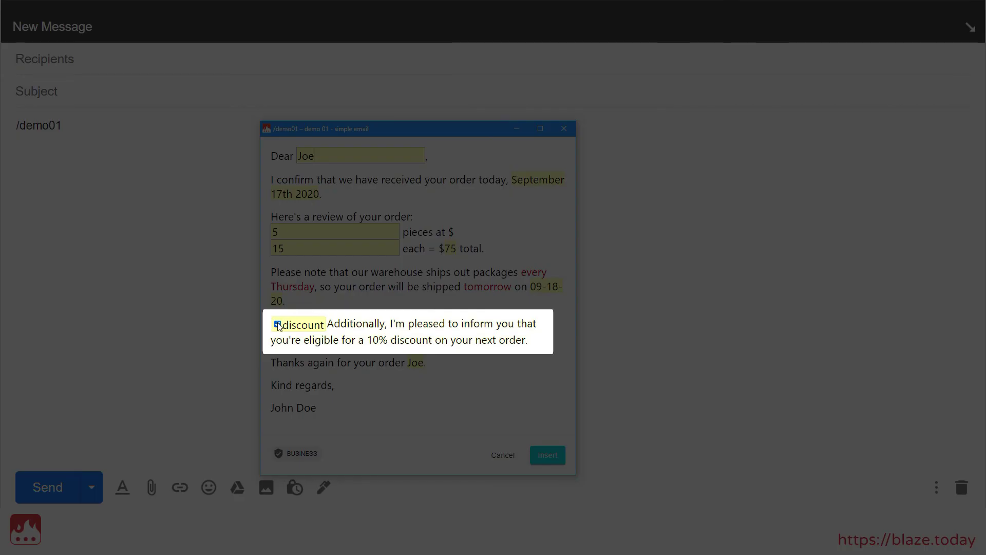
left_click(278, 325)
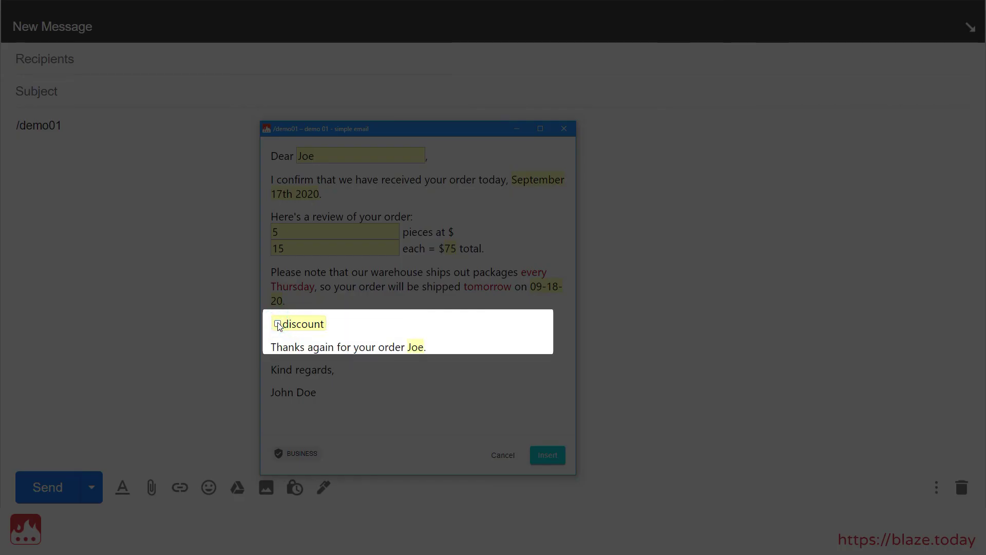
left_click(277, 324)
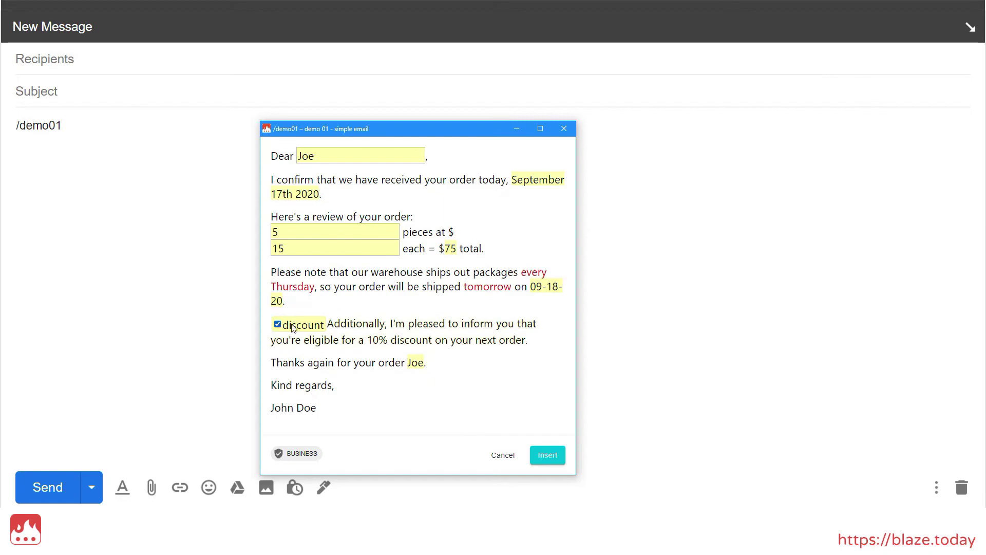
left_click(547, 455)
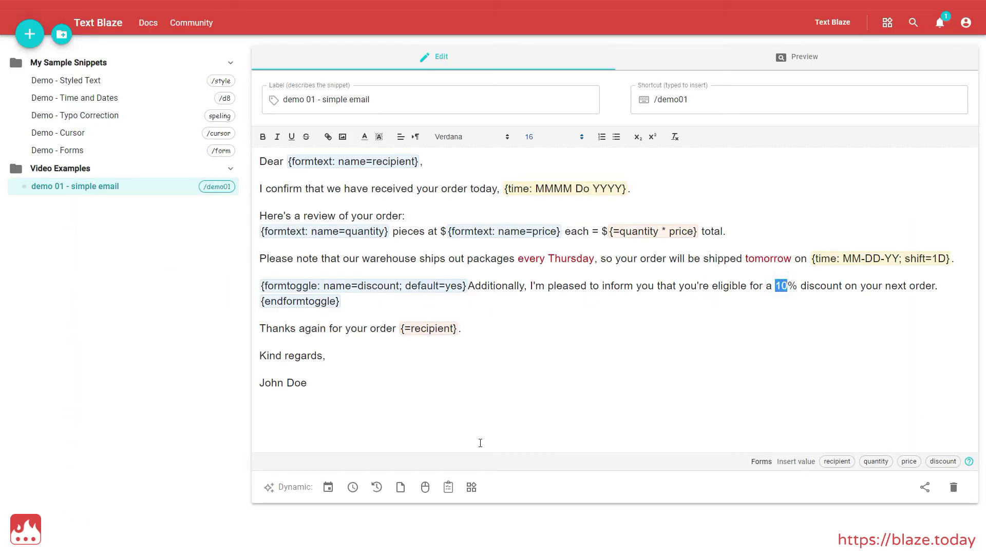
Step: Start a dropdown field named discount_amount, leaving multiple selection off
left_click(449, 487)
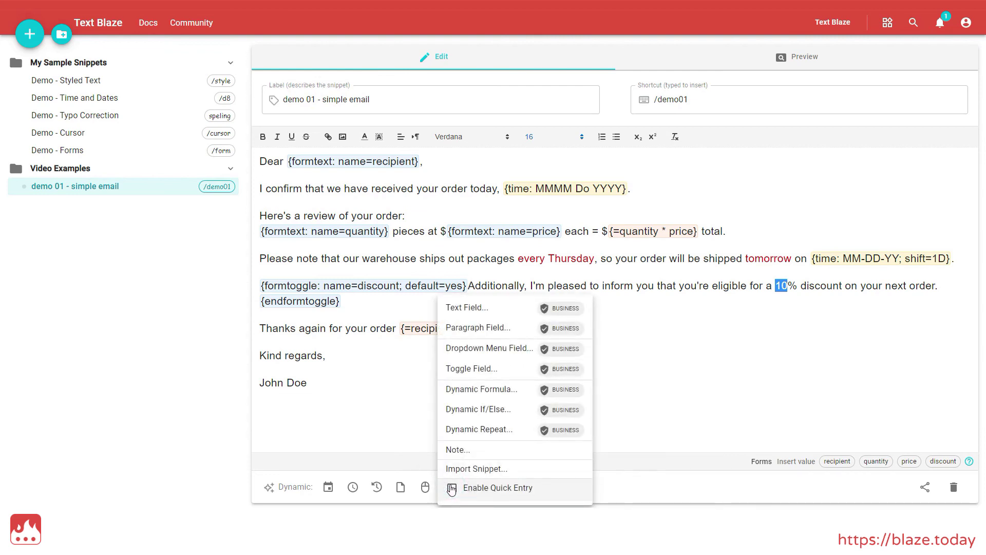
left_click(506, 349)
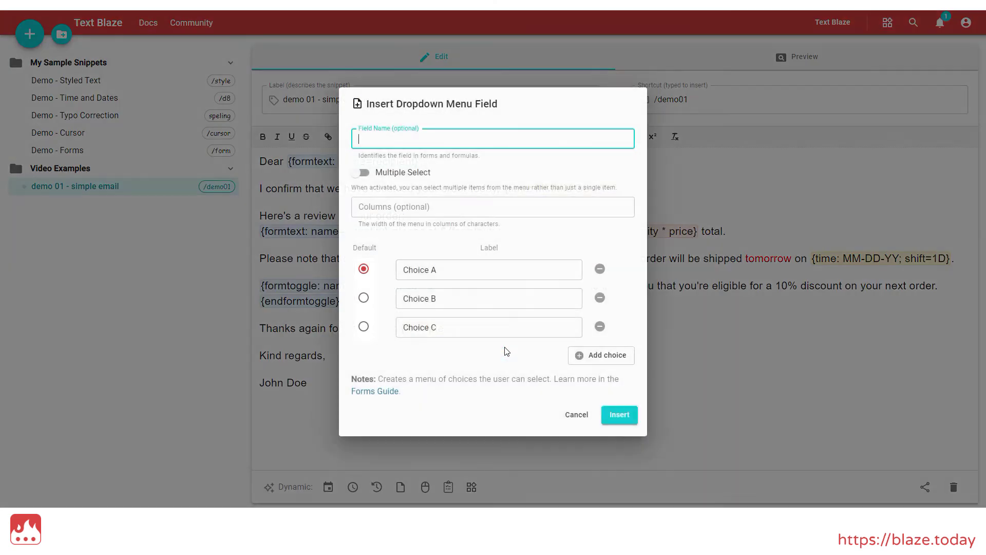
type("discount_amount")
left_click(362, 174)
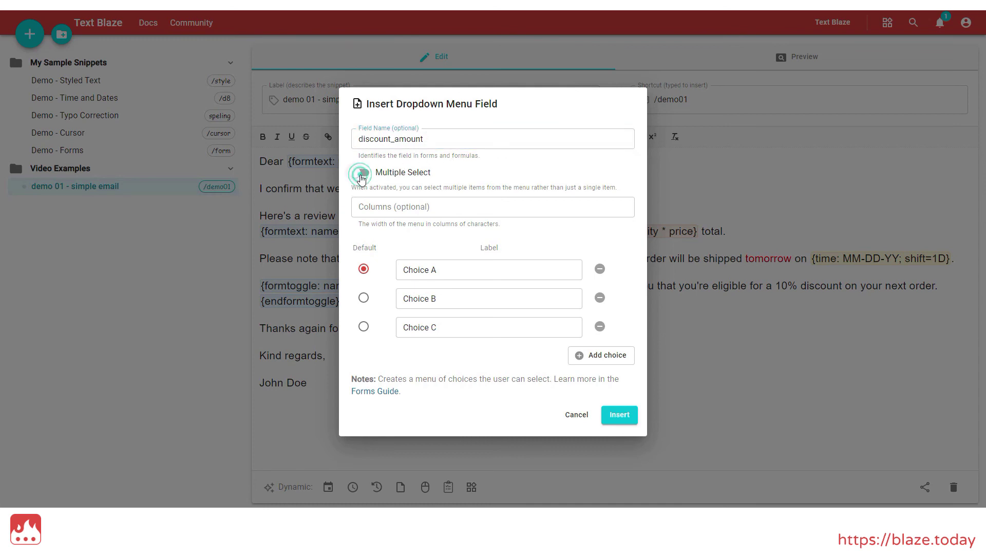
left_click(361, 175)
Step: Set the dropdown's choices to 10, 15 and 20 and insert it into the snippet
left_click(600, 326)
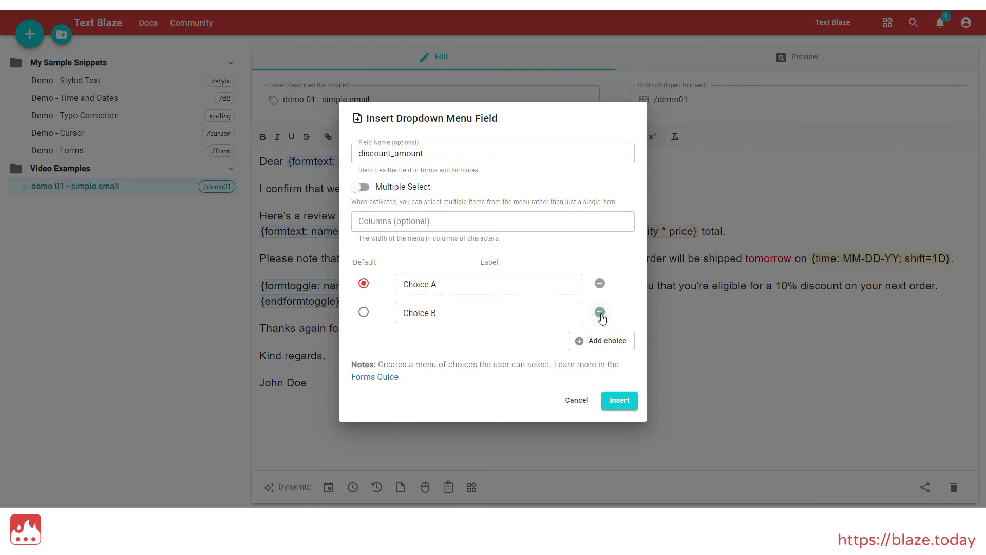
left_click(600, 311)
left_click(600, 328)
left_click(601, 341)
left_click(452, 270)
type("10")
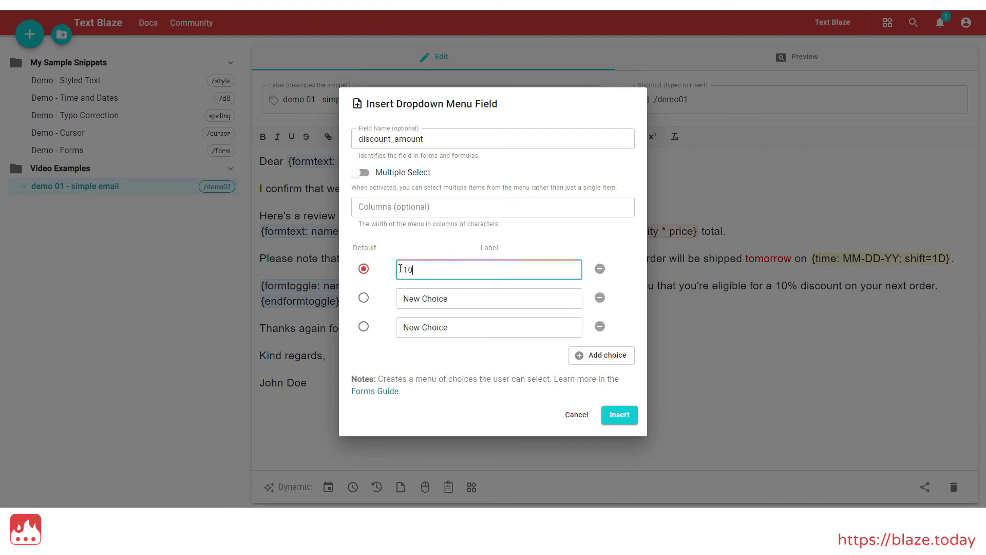
left_click(457, 303)
type("15")
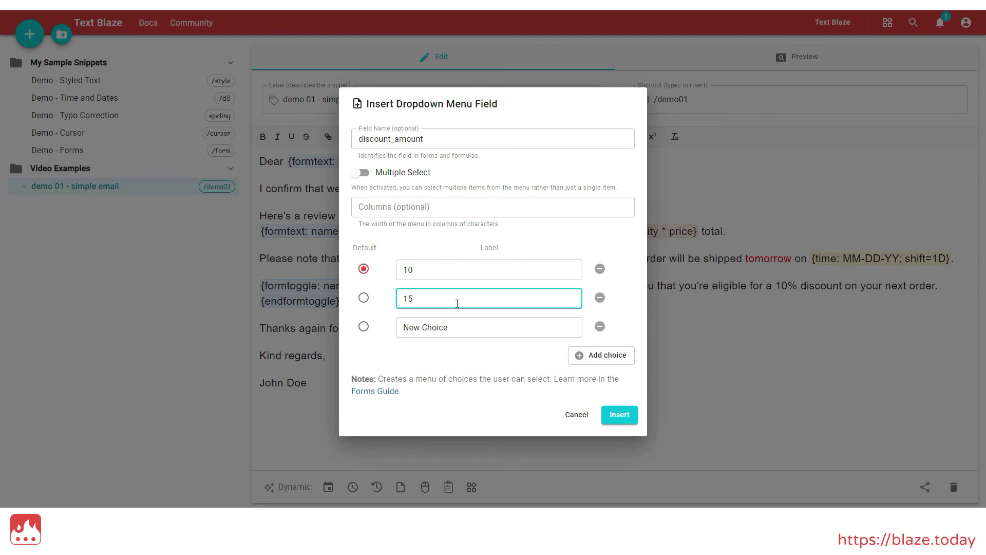
left_click(410, 327)
type("20")
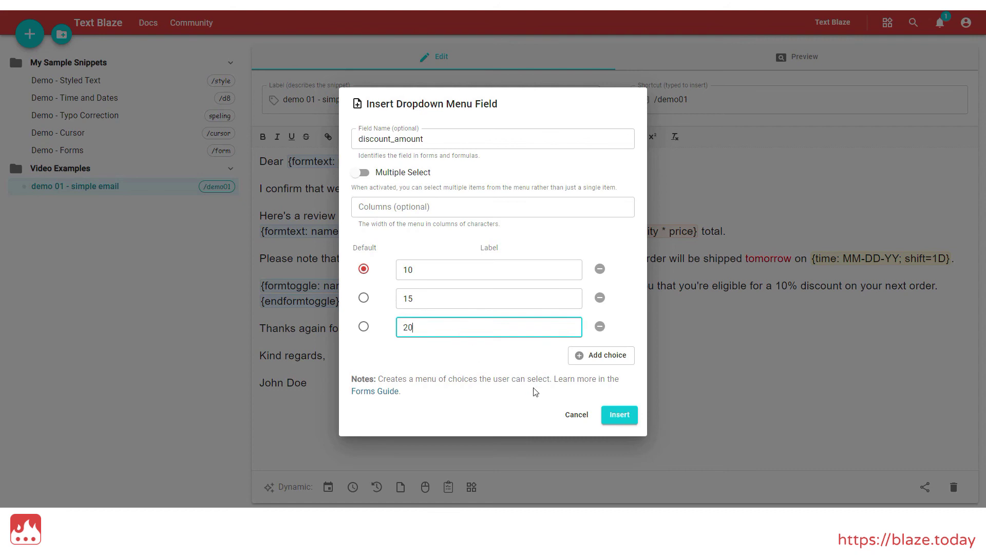
left_click(621, 416)
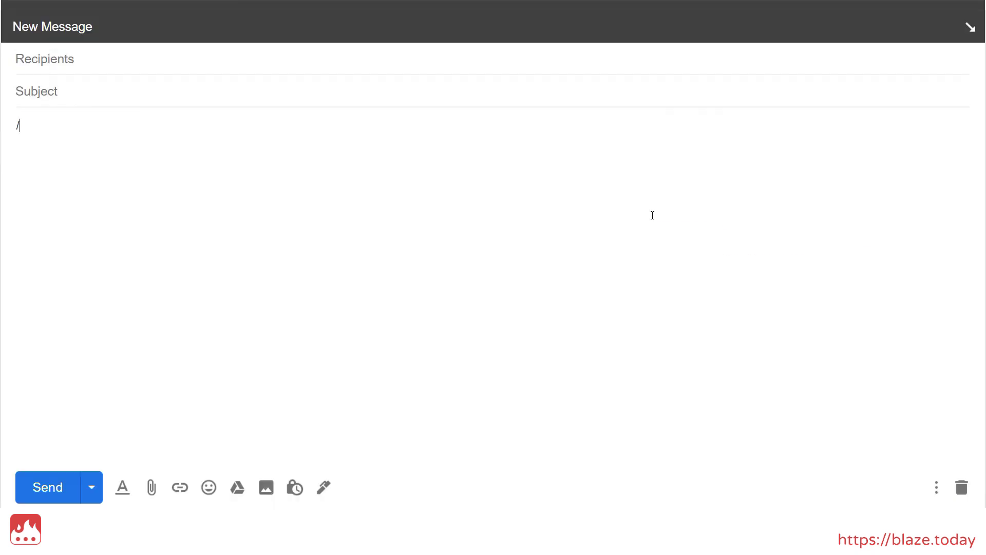
Step: Expand demo01 with the customer's name, try discounts 15 and 20, choose 10, and insert
type("demo01")
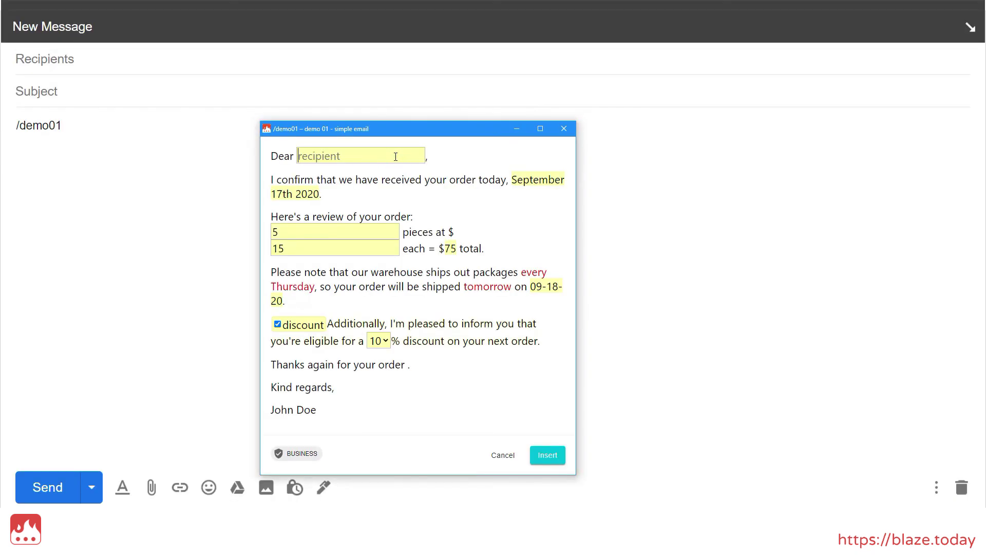
type("Joe")
left_click(378, 341)
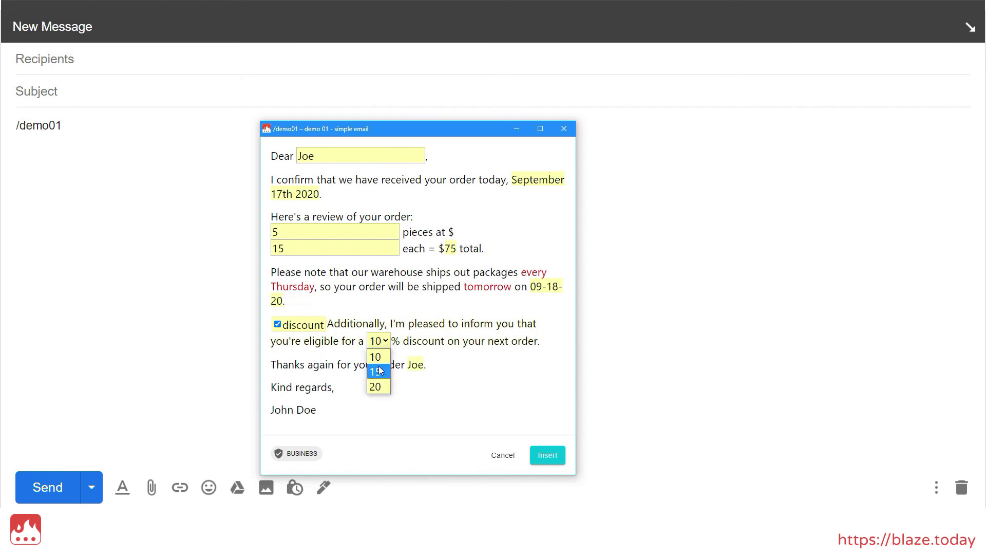
left_click(378, 371)
left_click(379, 341)
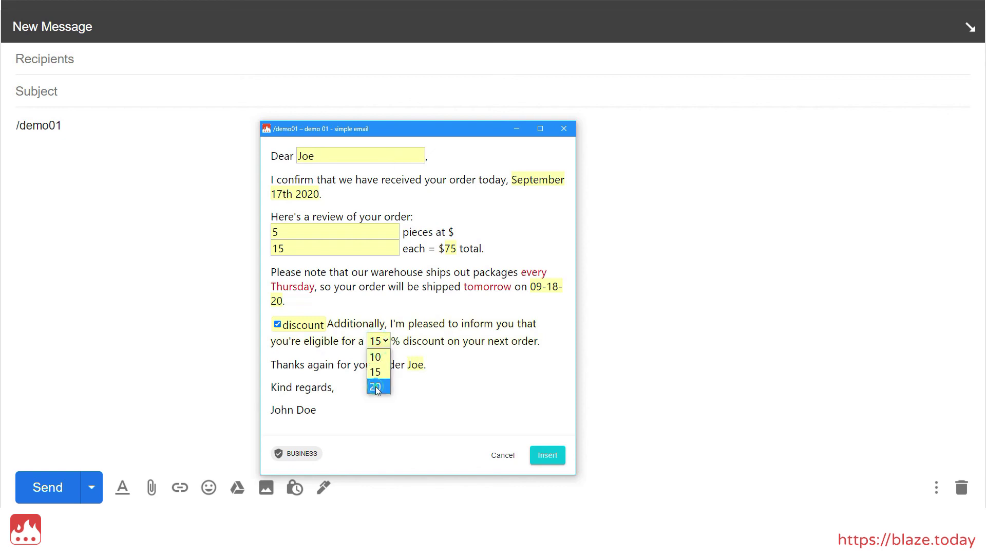
left_click(377, 387)
left_click(378, 341)
left_click(376, 355)
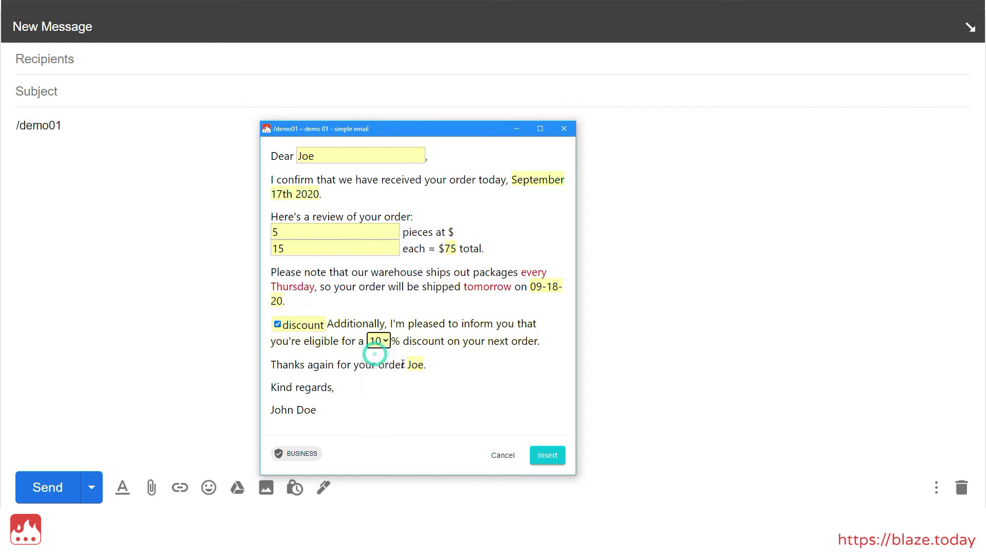
left_click(547, 456)
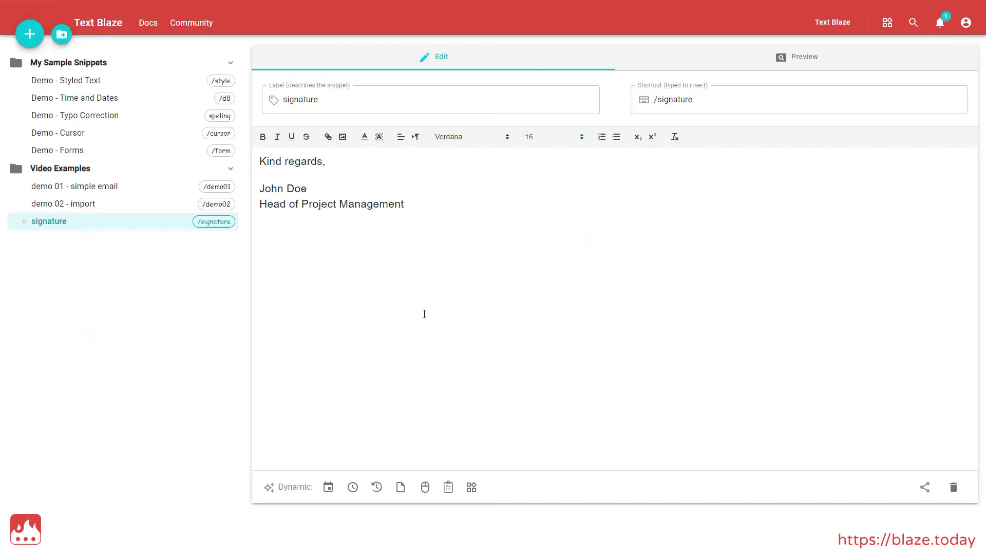
Step: Import the signature snippet on a new line in demo 02 - import, then expand /demo02
left_click(204, 206)
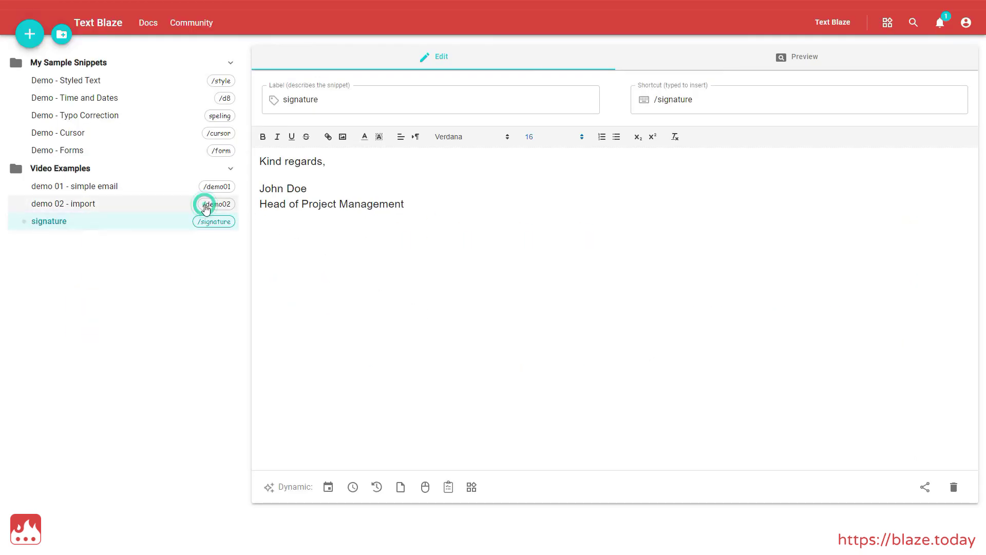
left_click(658, 227)
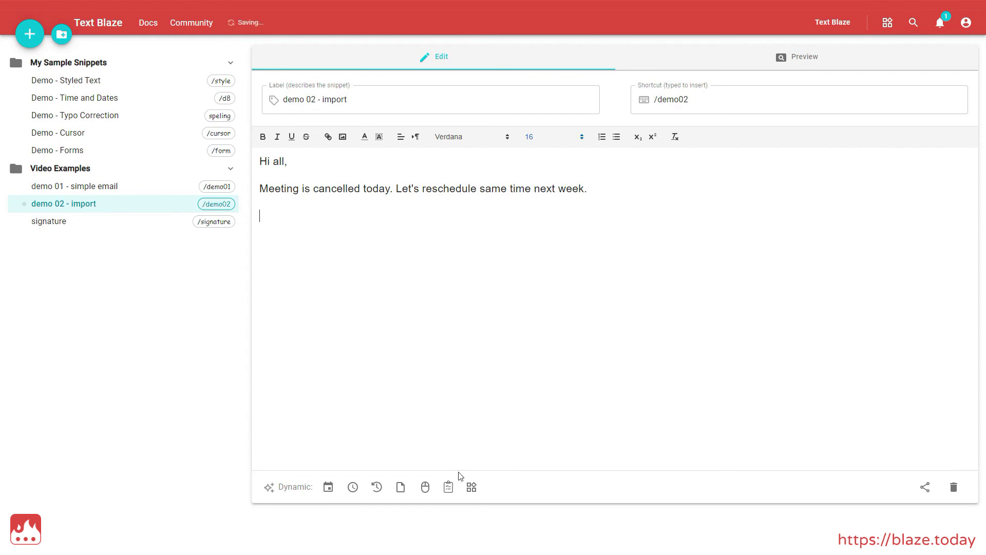
left_click(448, 487)
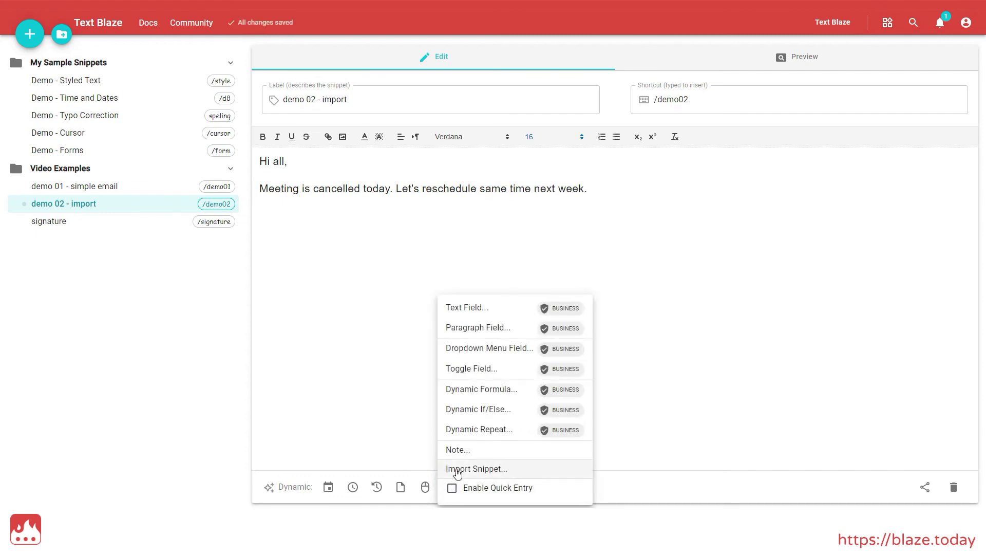
left_click(457, 470)
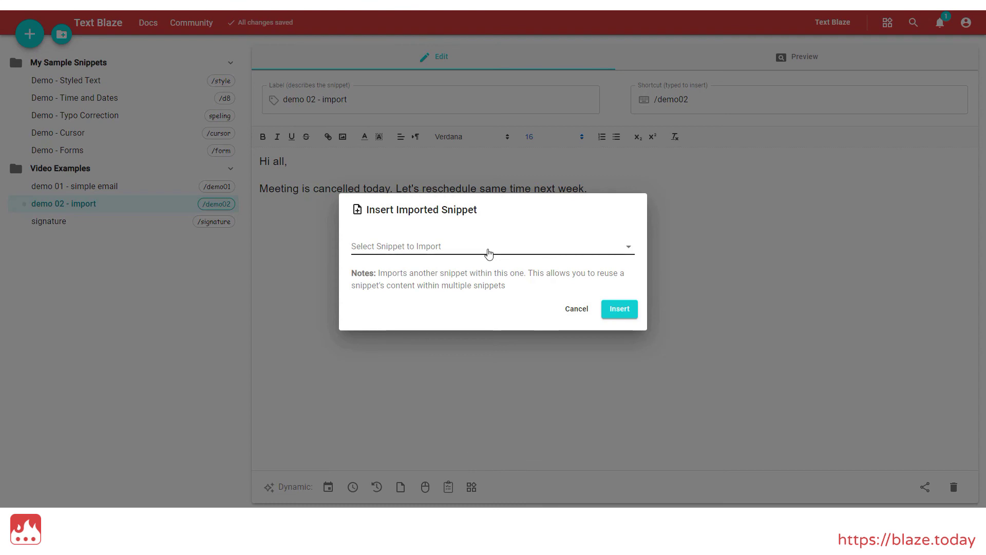
left_click(489, 252)
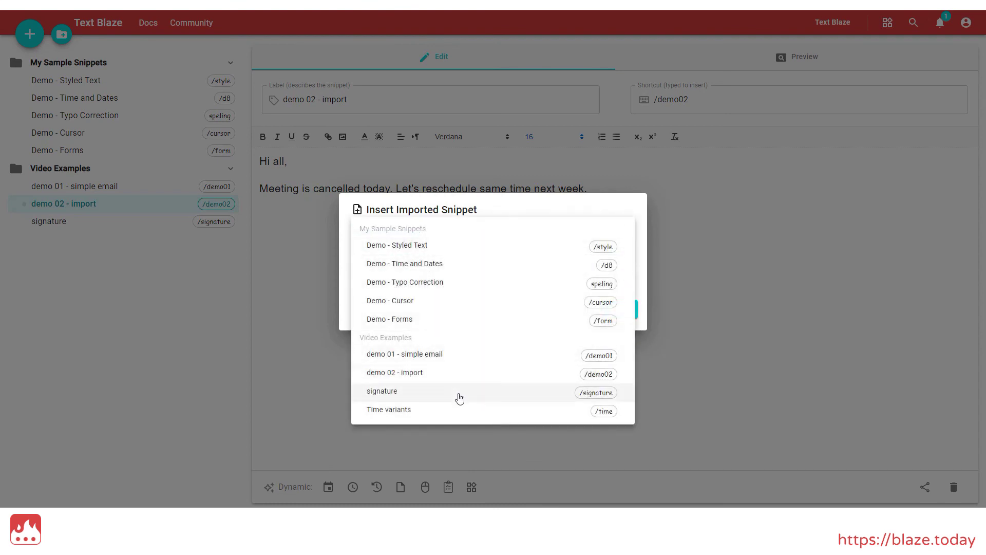
left_click(458, 394)
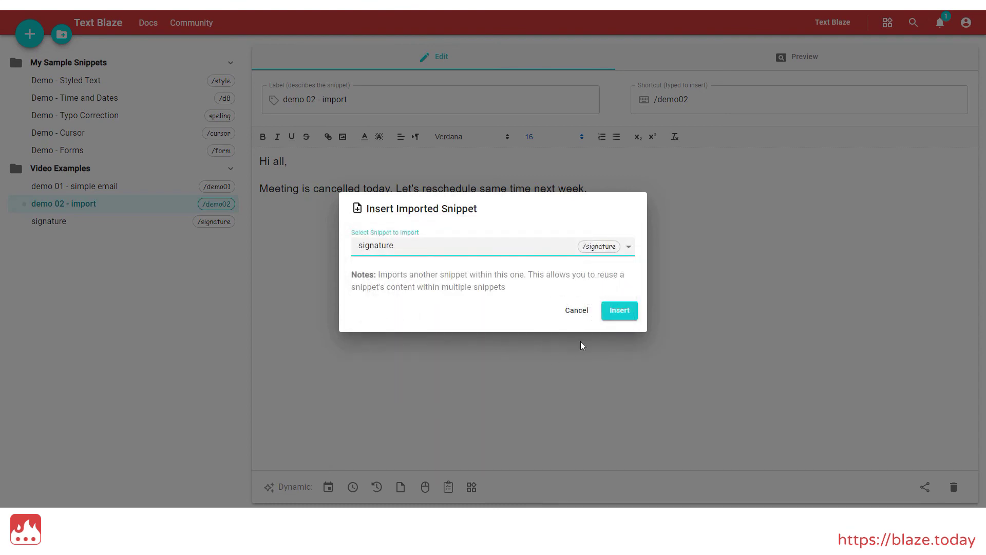
left_click(618, 314)
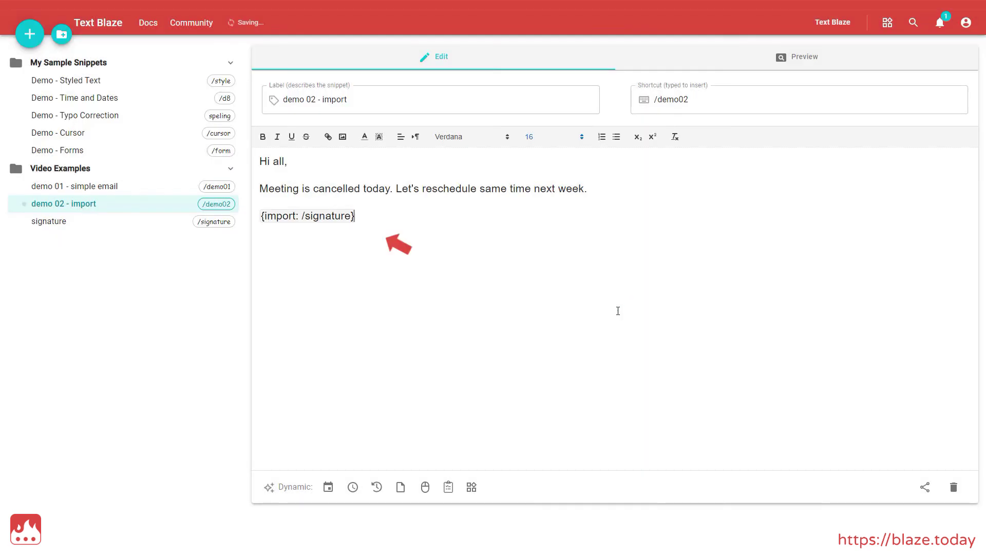
type("/demo02")
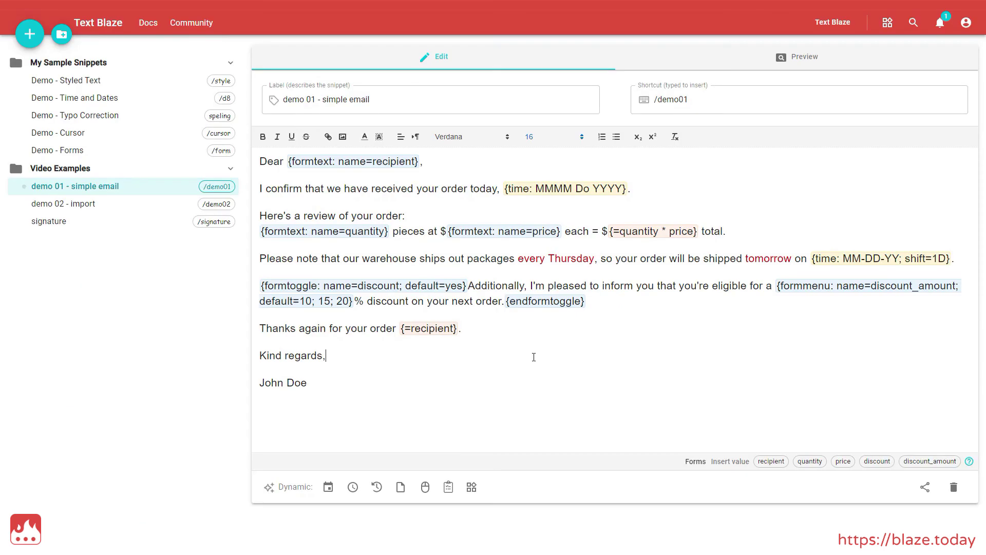
Step: Open sharing for the Video Examples folder and enter the three invitees' e-mail addresses
left_click(149, 168)
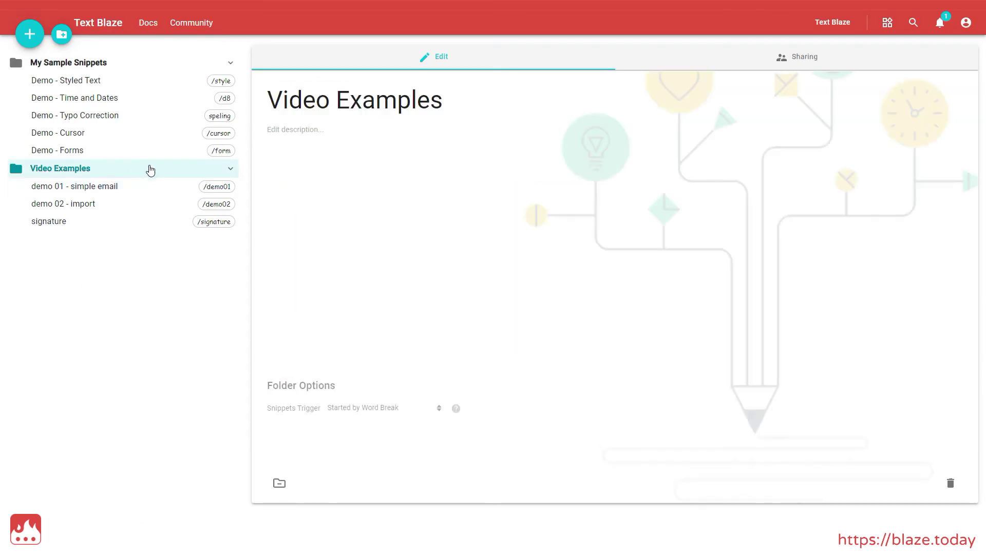
left_click(714, 59)
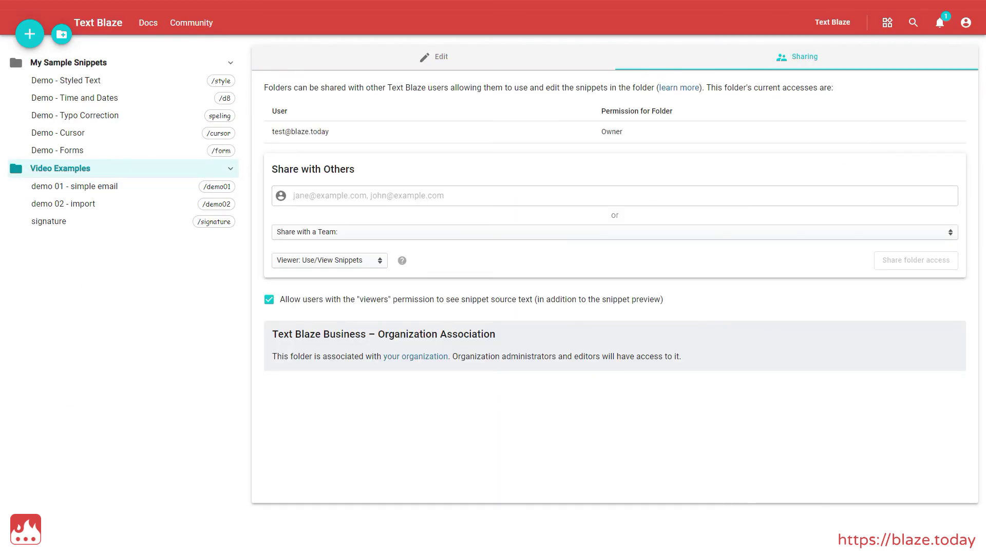
left_click(410, 195)
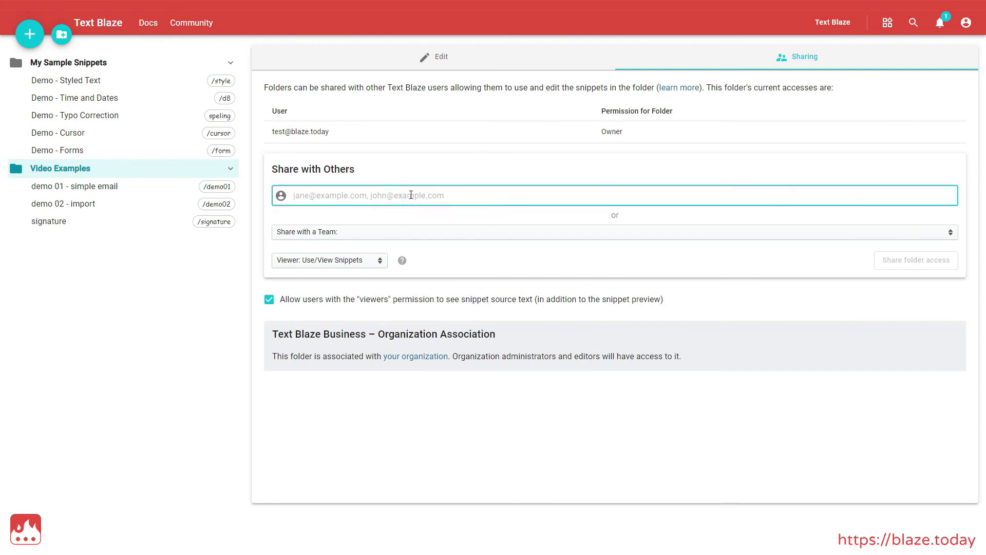
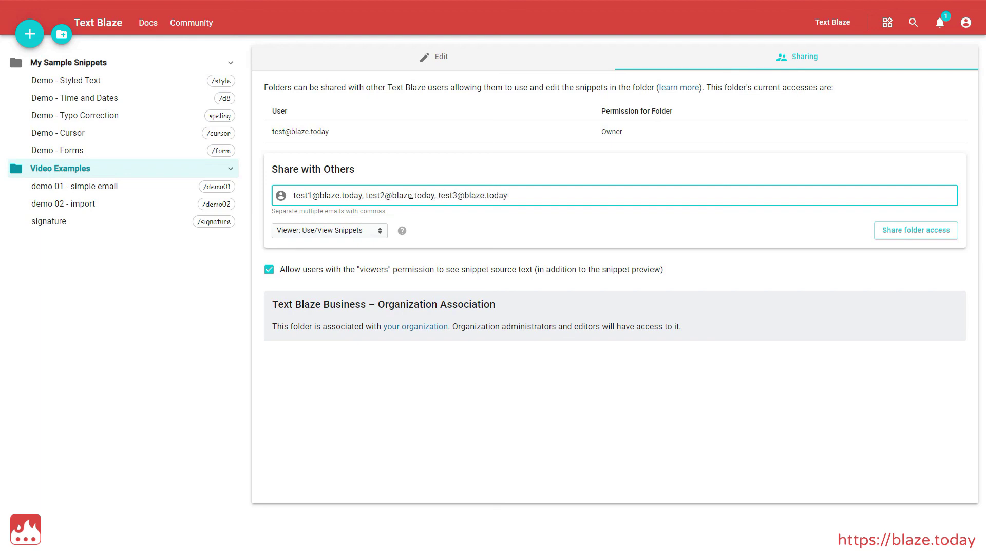
Step: Try the Viewer, Editor and Owner permission levels, leaving new users on Viewer
left_click(333, 232)
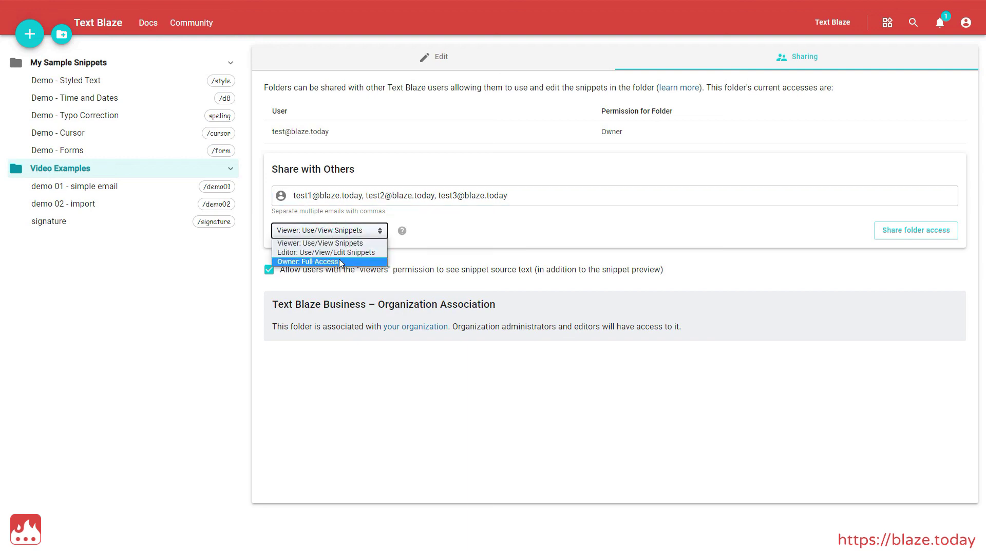
left_click(351, 245)
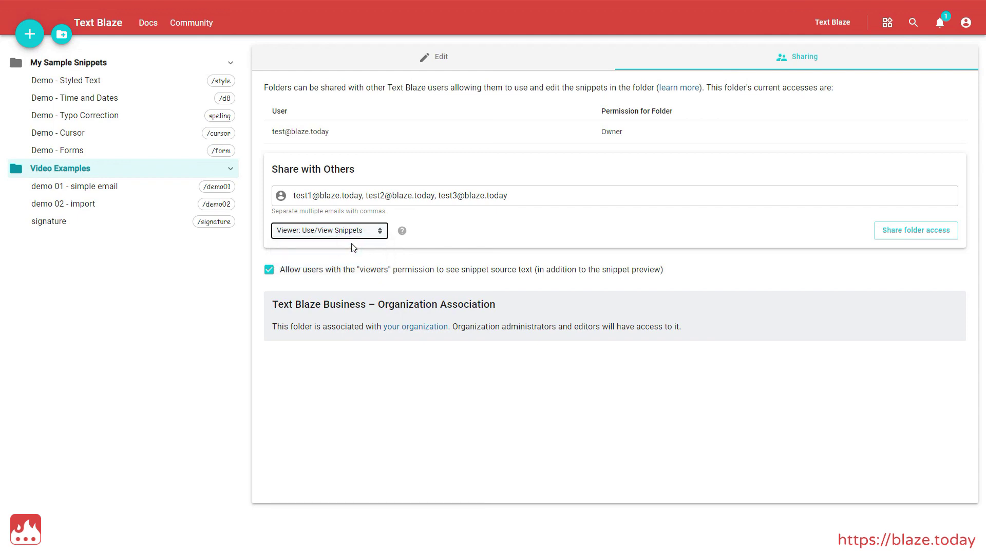
left_click(352, 230)
left_click(343, 252)
left_click(349, 235)
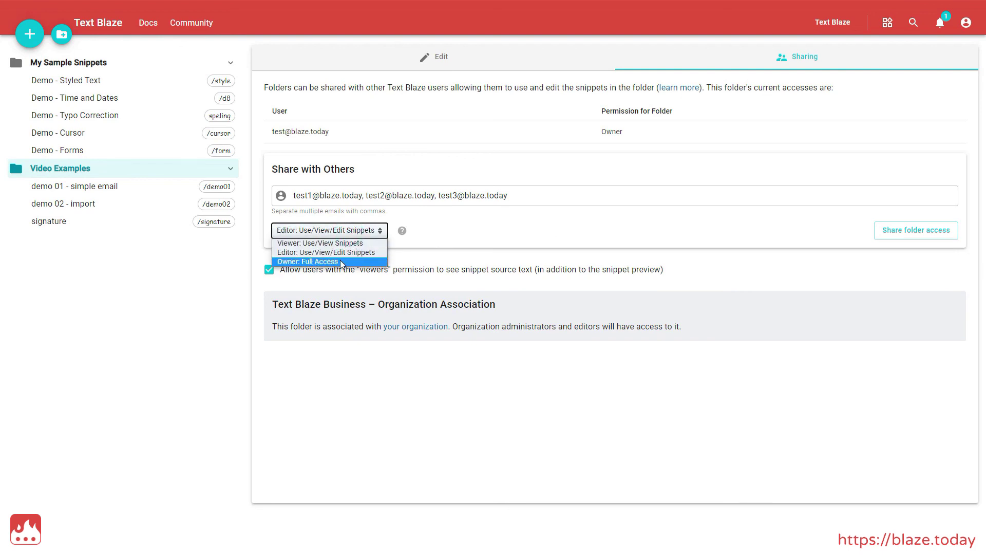
left_click(340, 261)
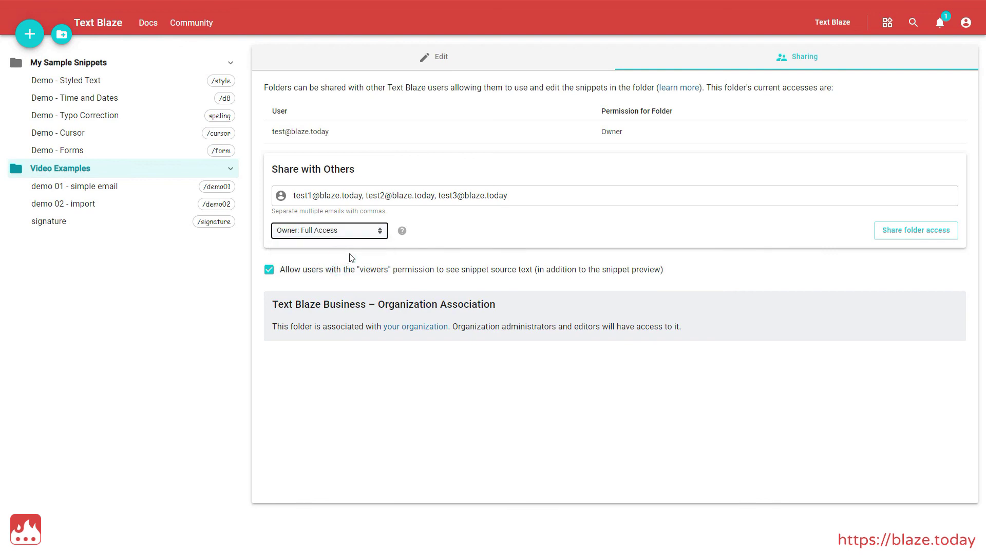
left_click(356, 231)
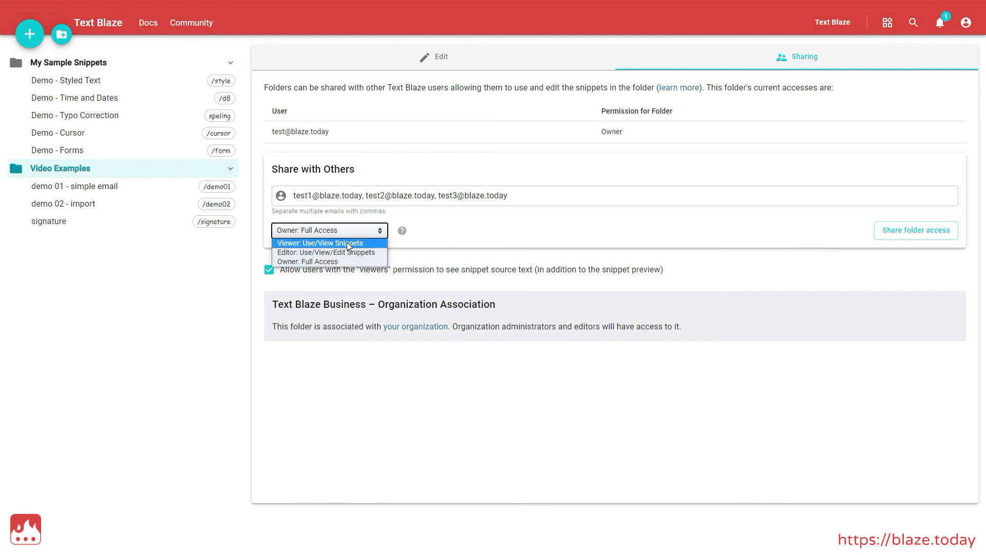
left_click(347, 242)
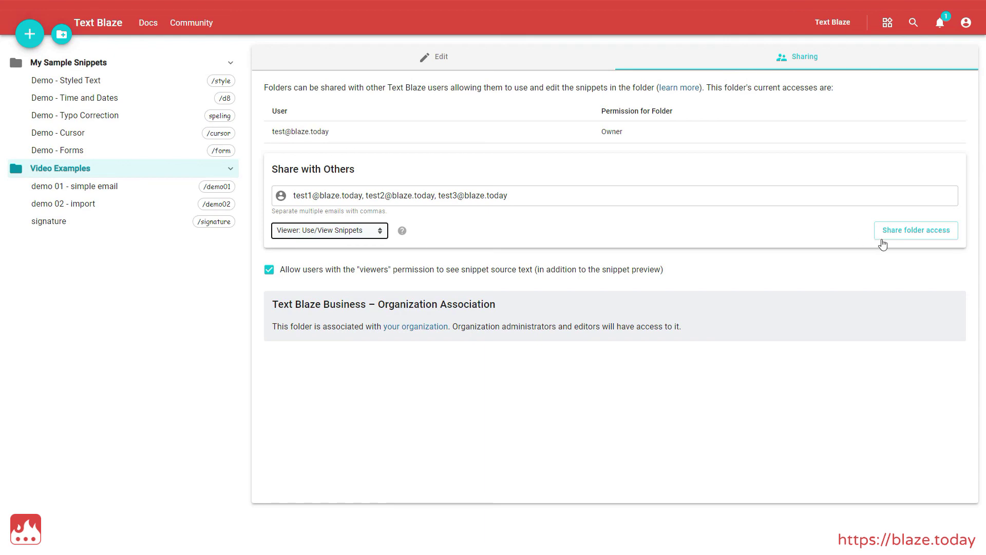
Step: Share the folder, promote the first user to Editor, and delete the third user's access
left_click(912, 236)
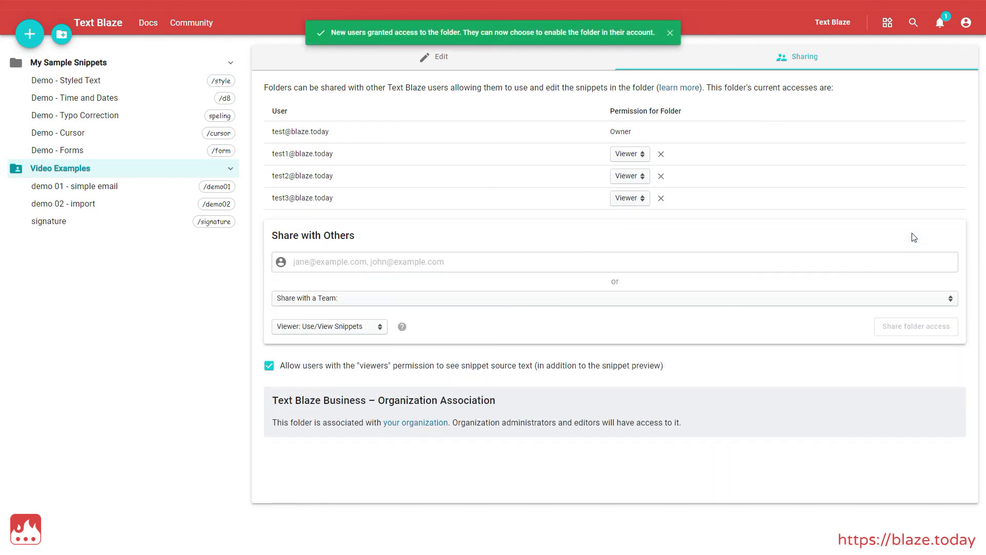
left_click(630, 154)
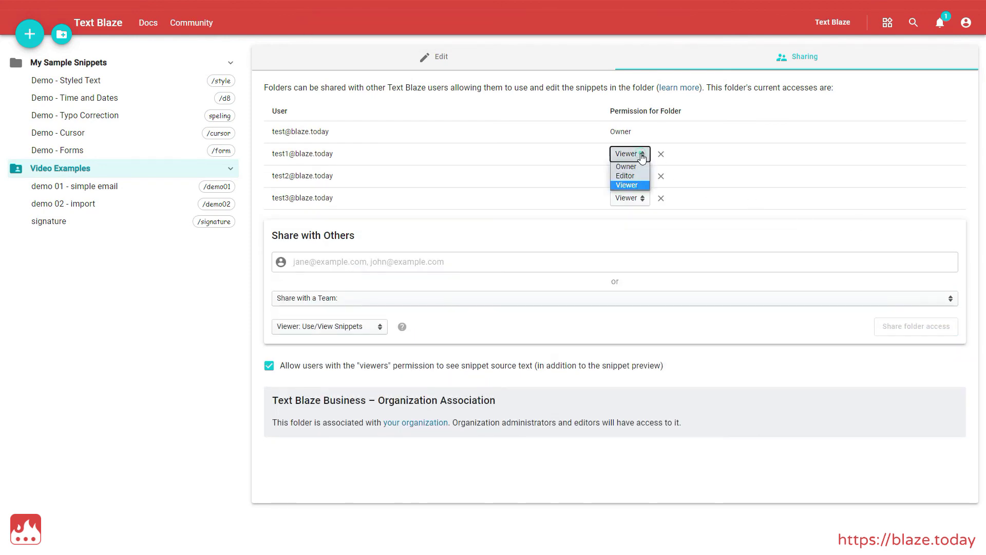
left_click(632, 177)
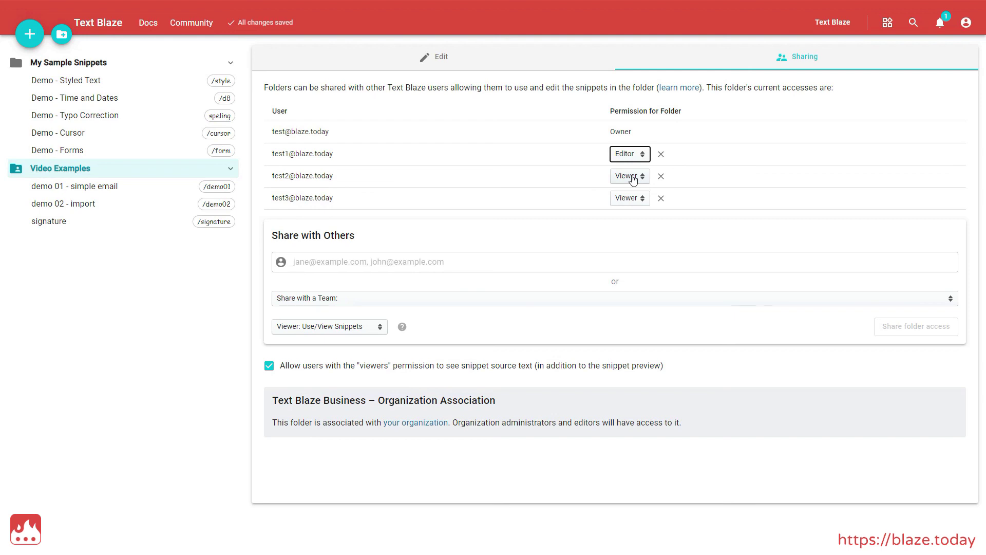
left_click(661, 199)
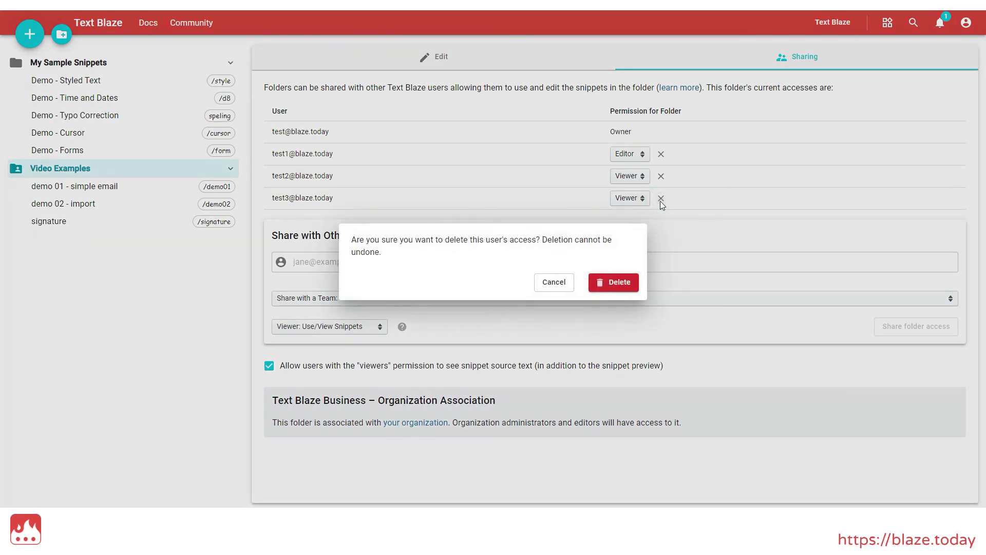
left_click(617, 282)
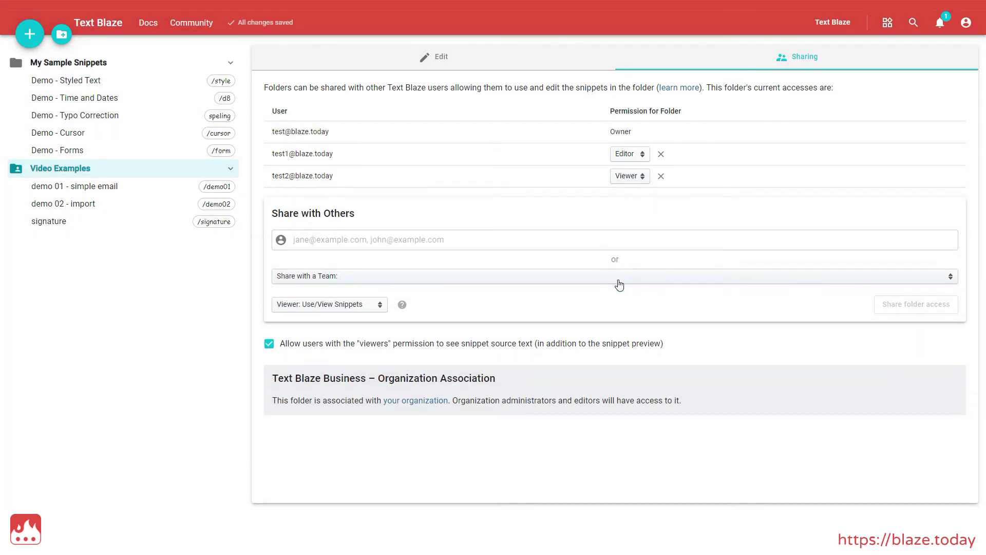